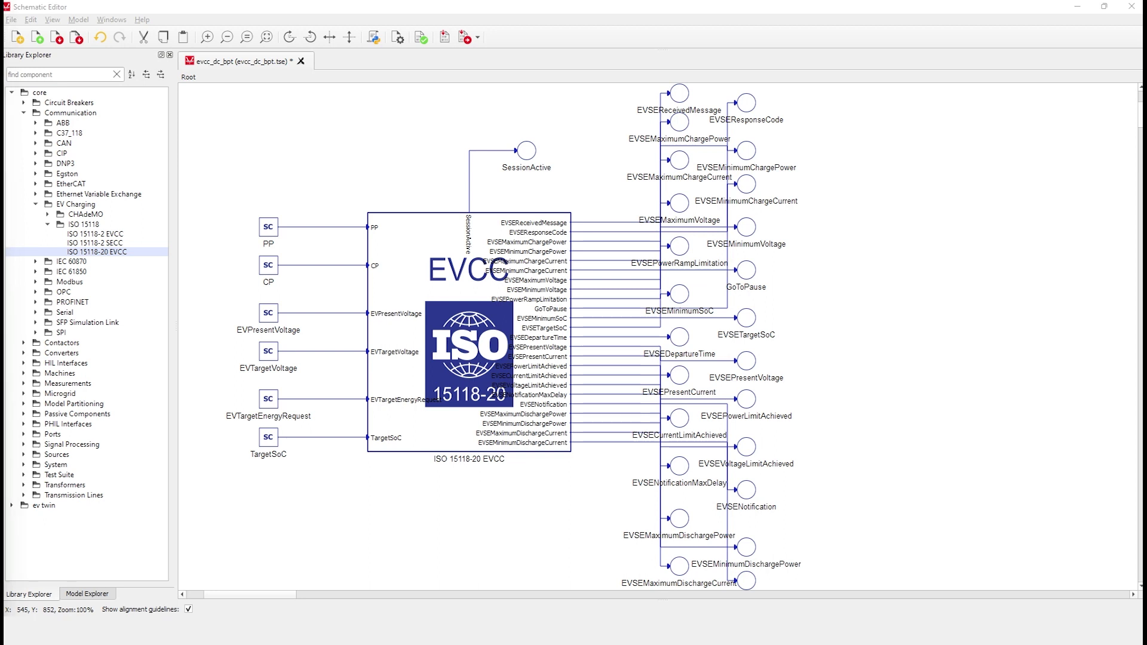
Zoom to 158% on the ISO 15118-20 EVCC block and open its properties dialog
{"action": "left_click", "coordinate": [443, 305]}
{"action": "scroll", "coordinate": [554, 323], "scroll_direction": "up", "scroll_amount": 3}
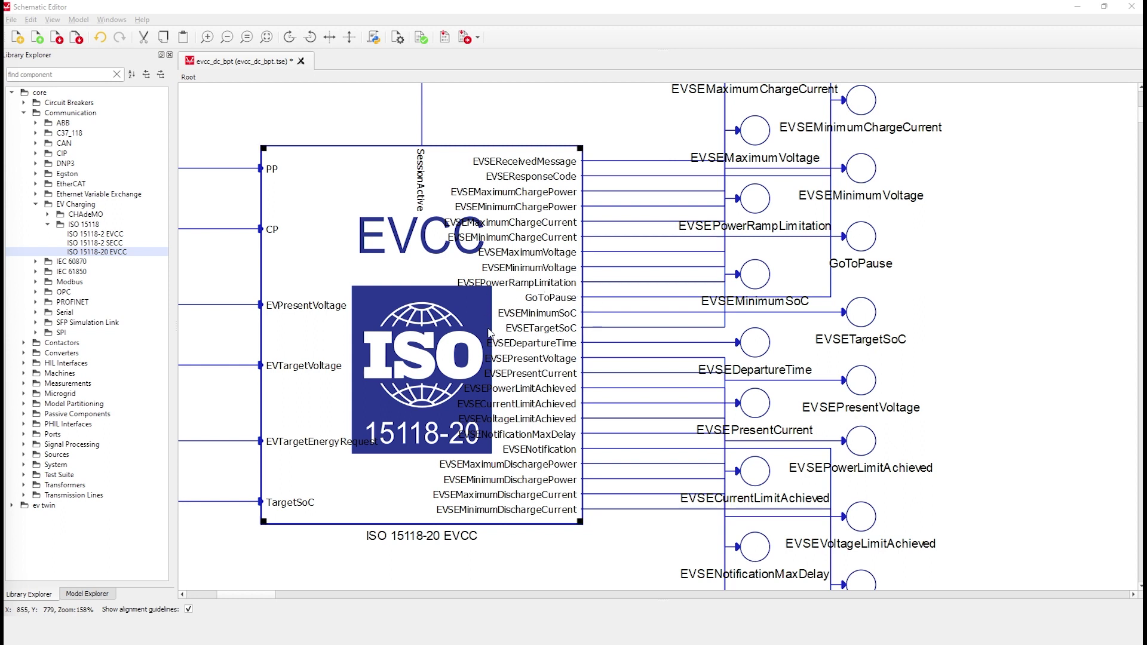
{"action": "left_click", "coordinate": [609, 579]}
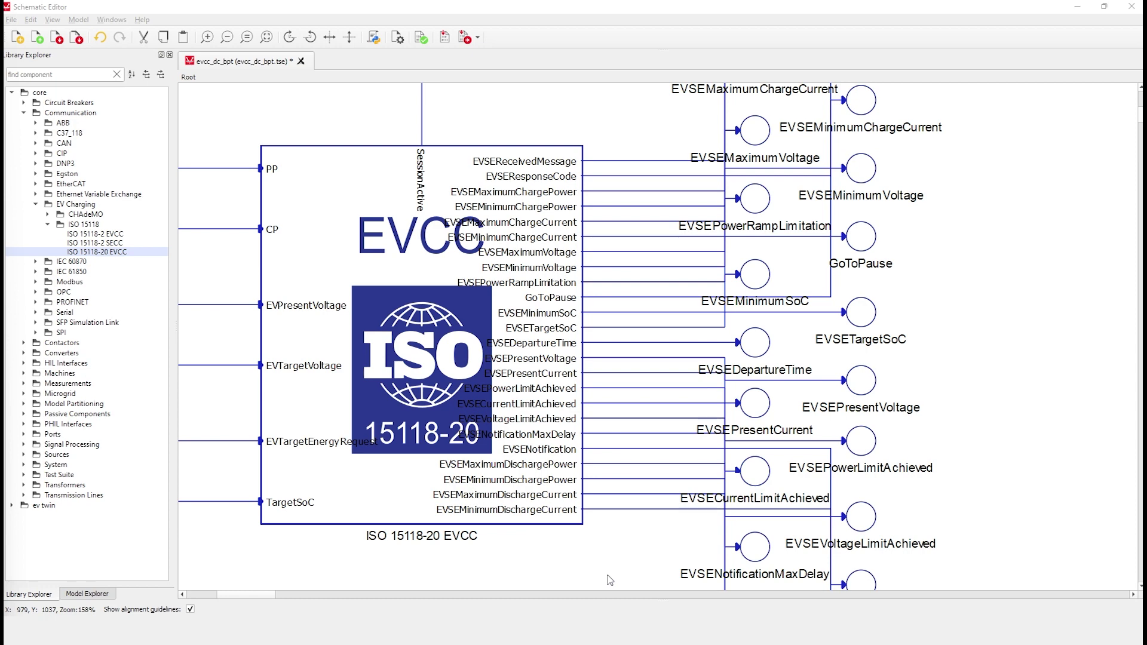
{"action": "double_click", "coordinate": [501, 384]}
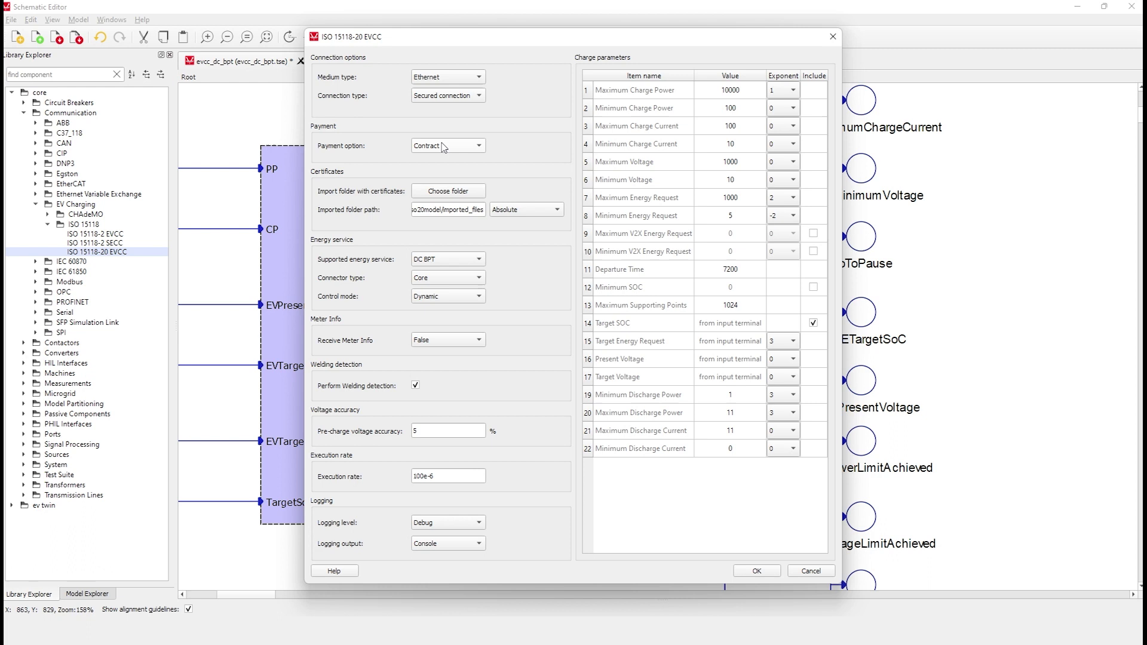
{"action": "left_click", "coordinate": [461, 85]}
{"action": "left_click", "coordinate": [460, 90]}
{"action": "left_click", "coordinate": [455, 78]}
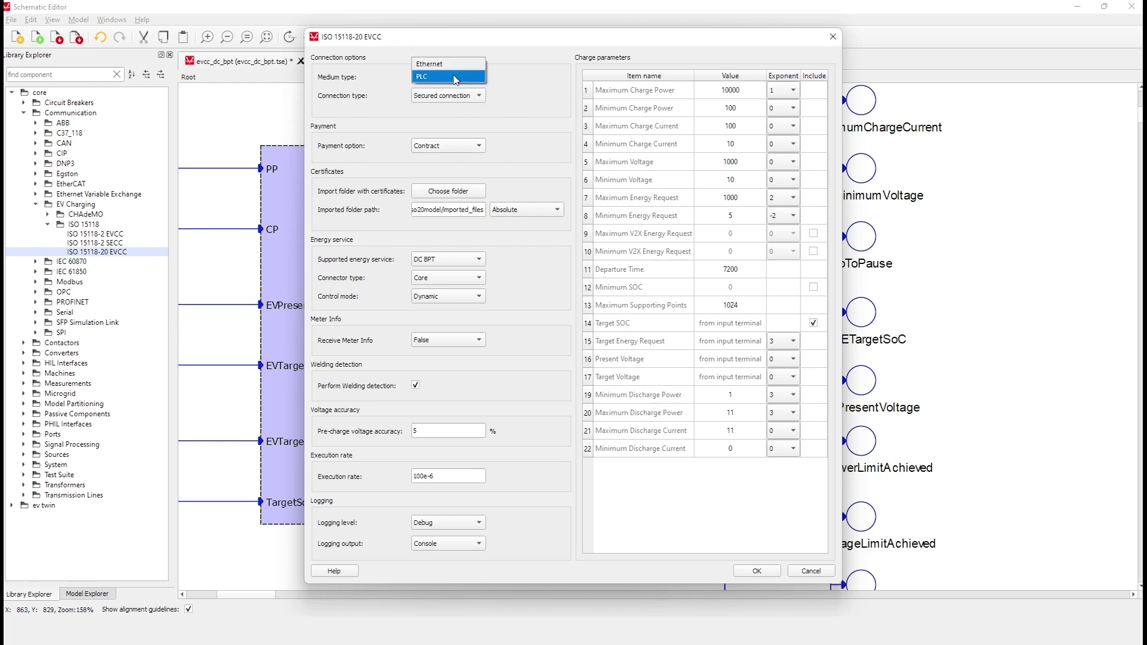
{"action": "left_click", "coordinate": [452, 64]}
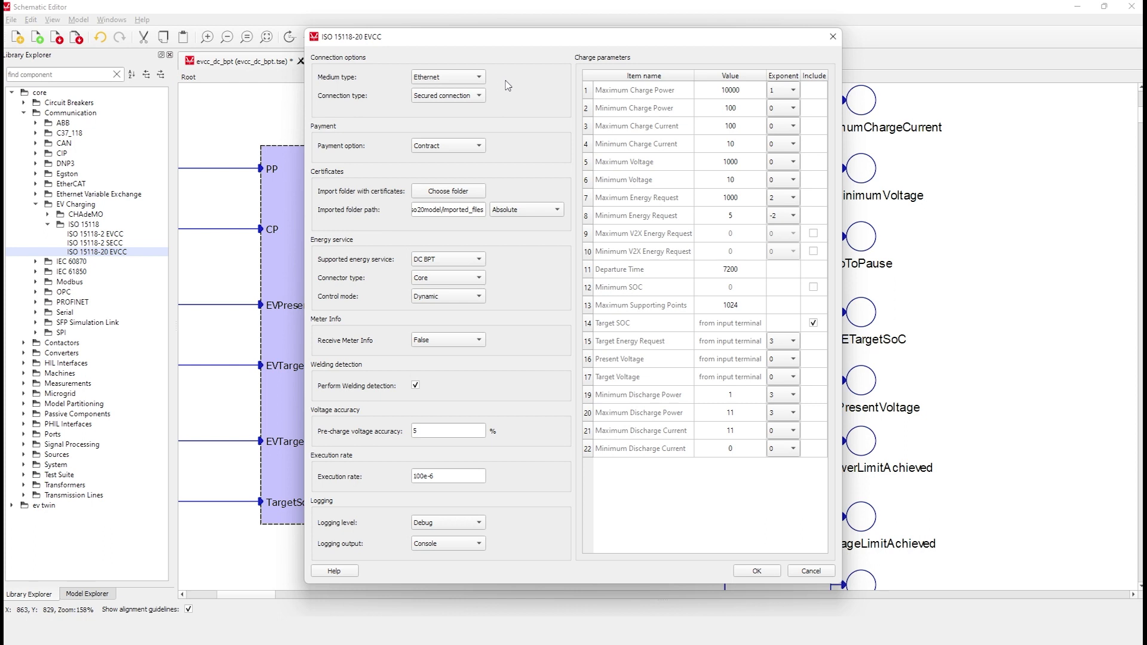
{"action": "left_click", "coordinate": [481, 100]}
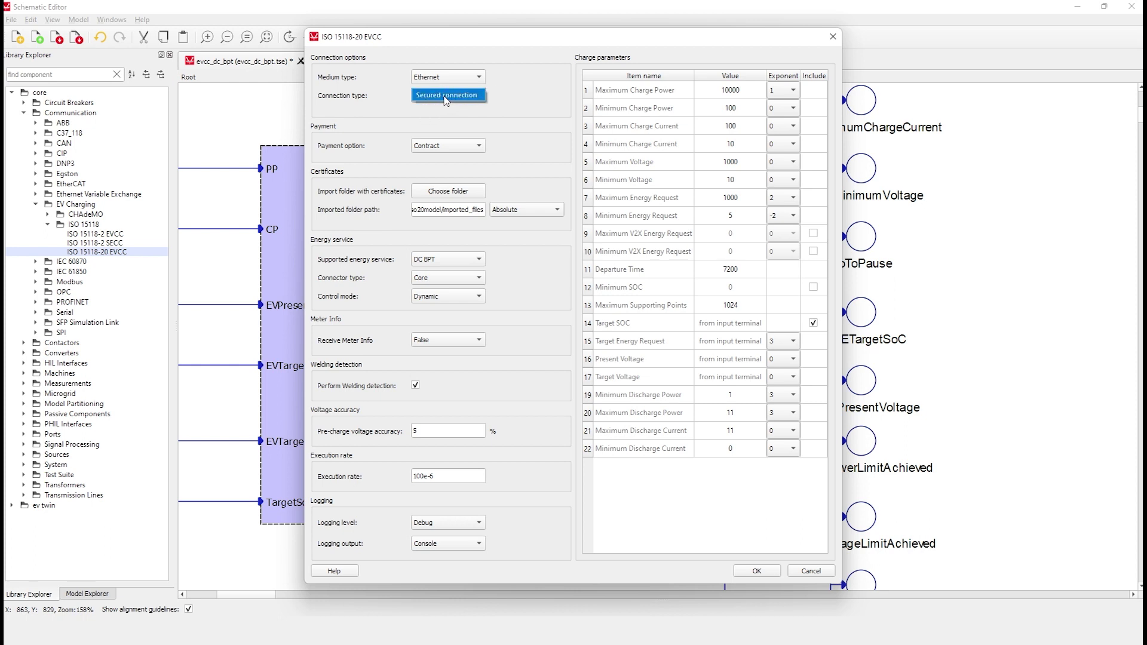
{"action": "left_click", "coordinate": [460, 98]}
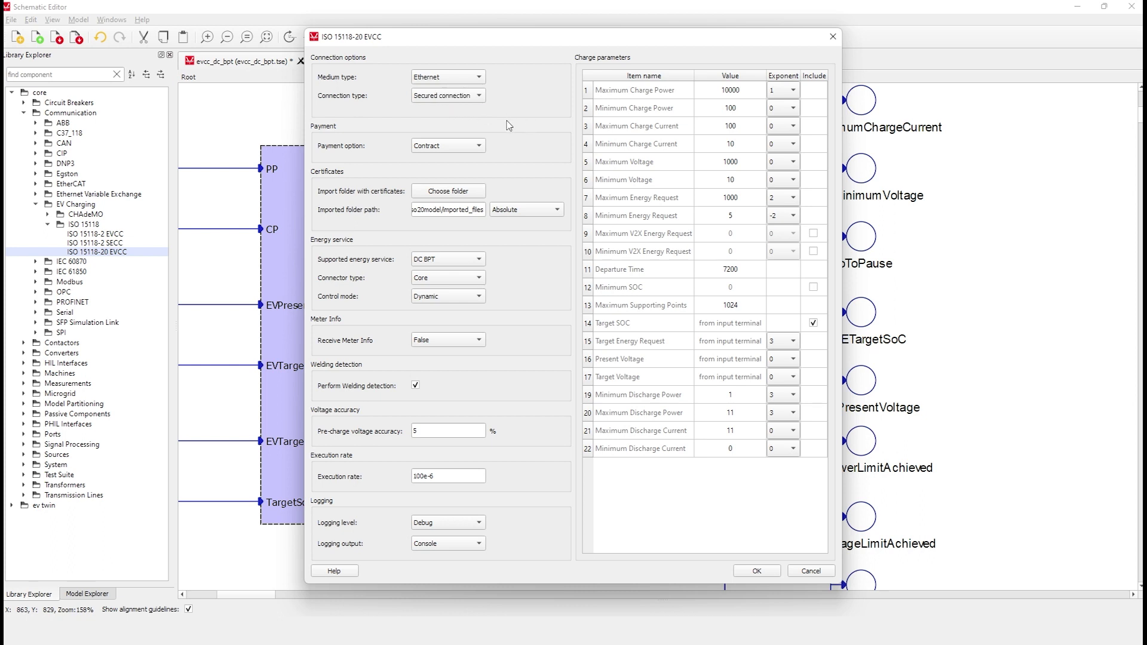
{"action": "left_click", "coordinate": [453, 145]}
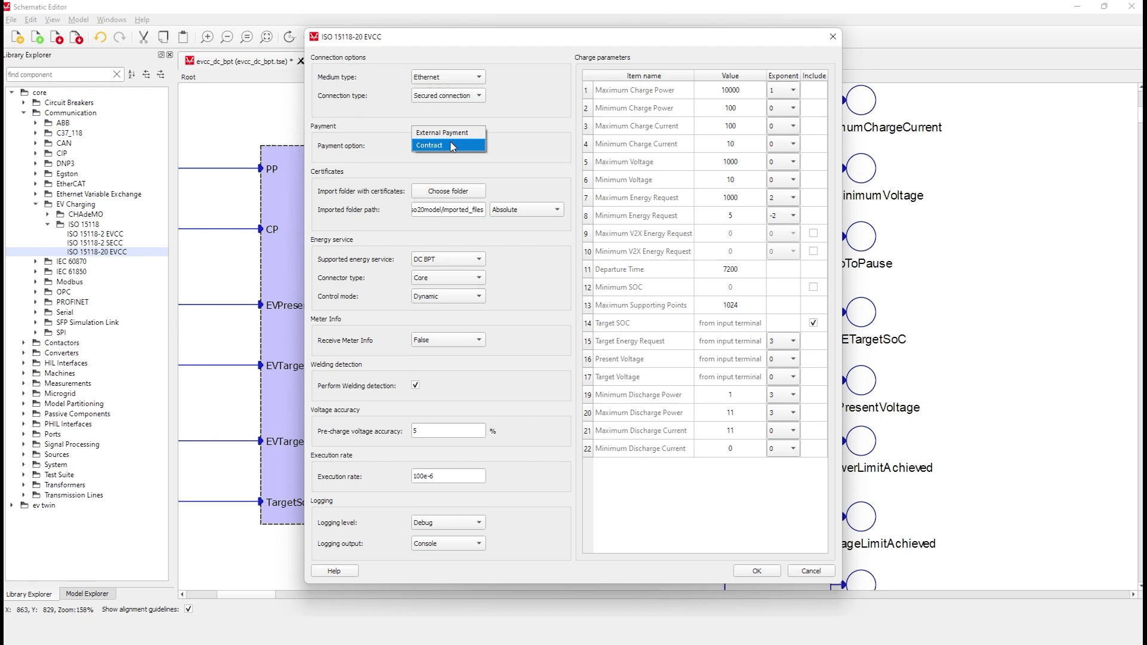
{"action": "left_click", "coordinate": [453, 137]}
{"action": "left_click", "coordinate": [450, 150]}
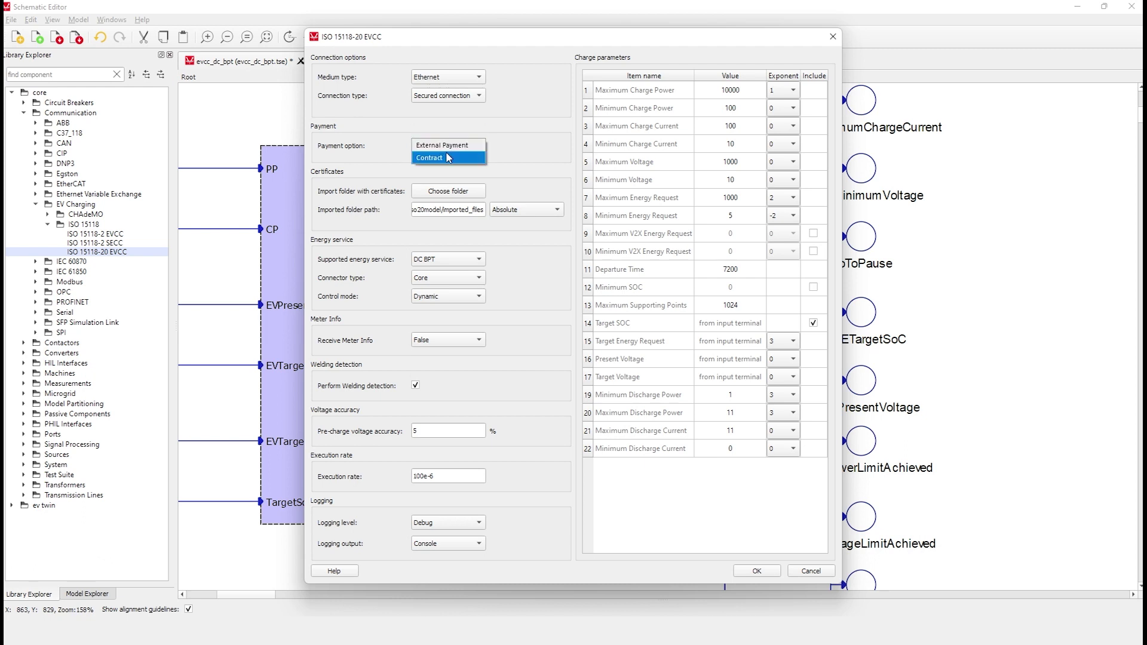
{"action": "left_click", "coordinate": [450, 158]}
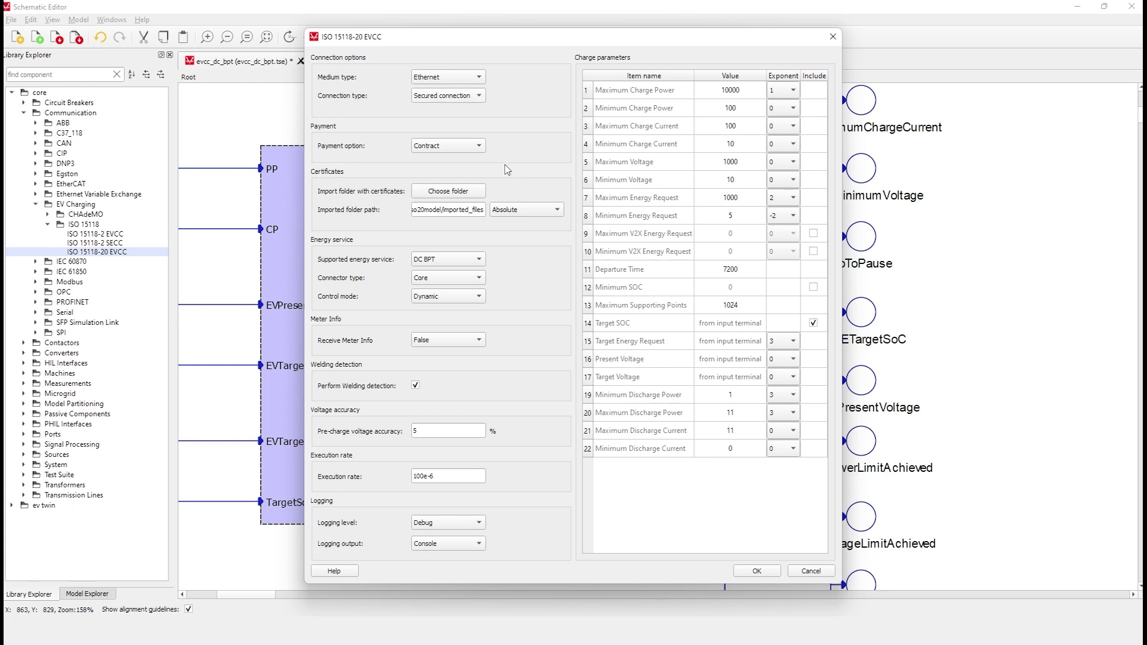
{"action": "left_click_drag", "start_coordinate": [442, 209], "coordinate": [355, 209]}
{"action": "left_click", "coordinate": [443, 210]}
{"action": "left_click", "coordinate": [466, 200]}
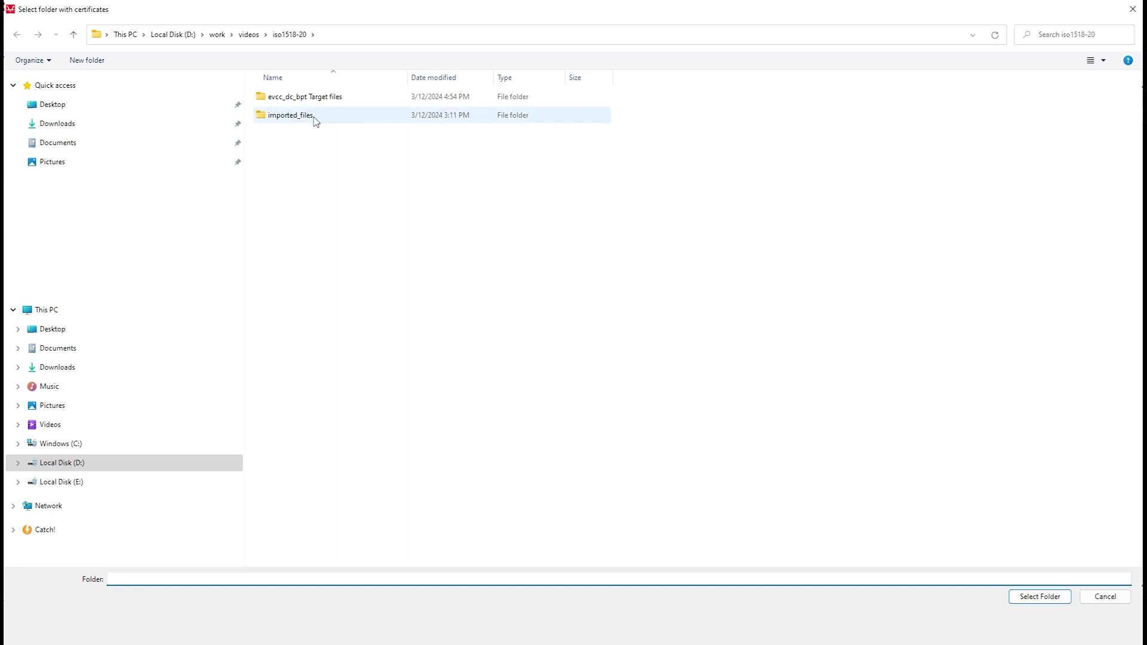
{"action": "double_click", "coordinate": [316, 119]}
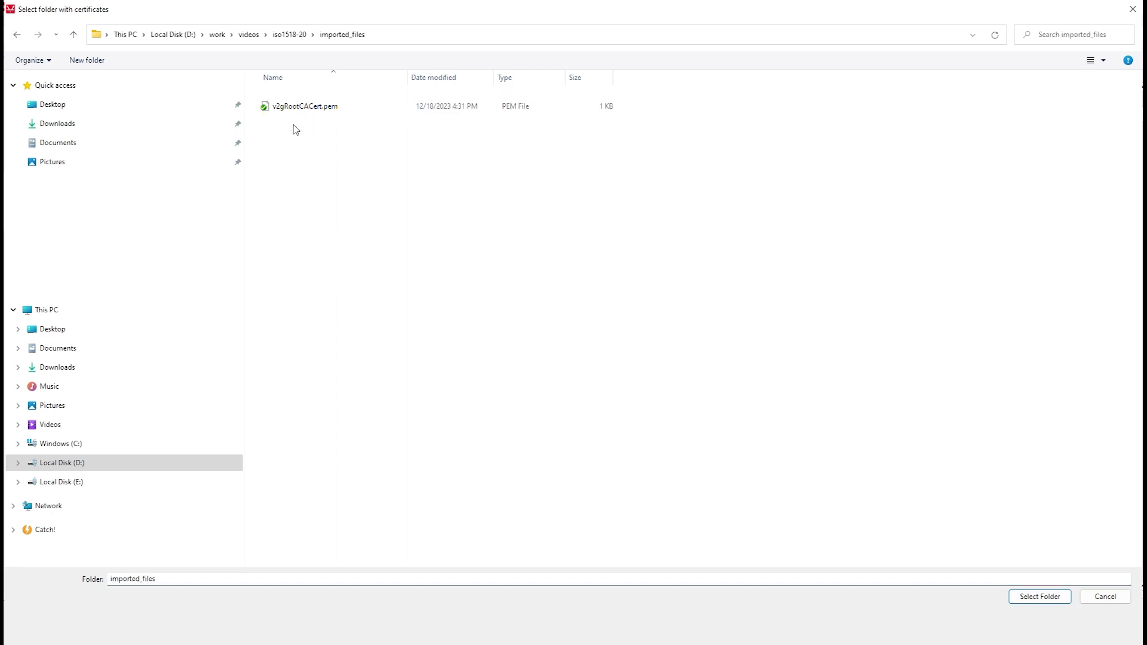
{"action": "left_click", "coordinate": [1134, 9]}
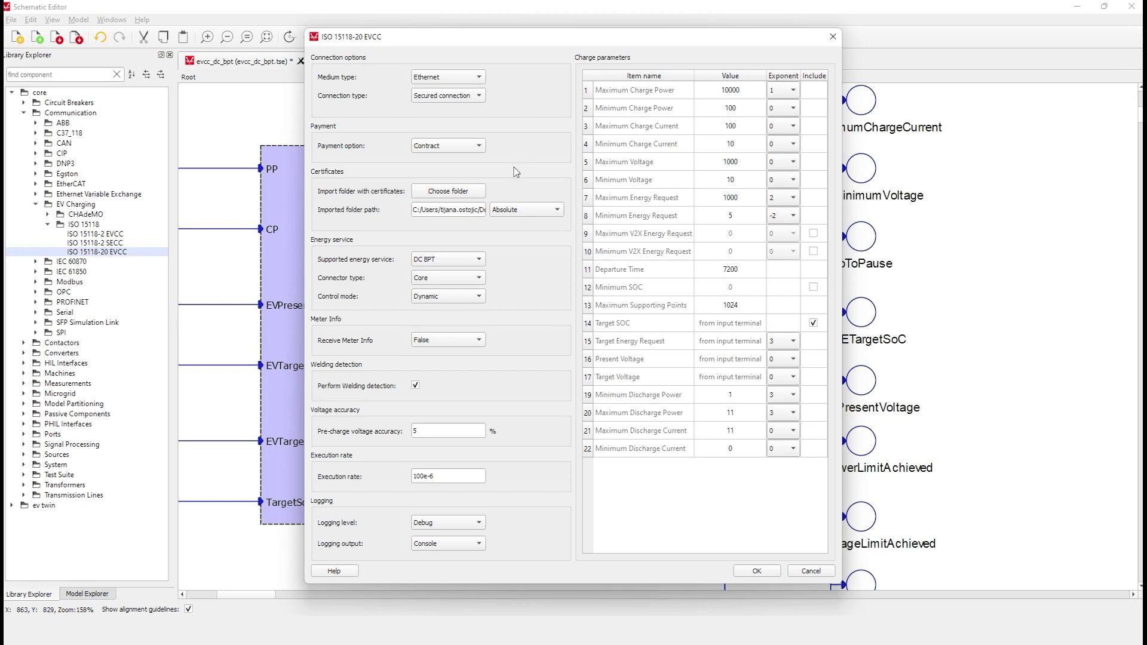
Keep the imported folder path mode Absolute and set the energy service to DC BPT
{"action": "key", "text": "Tab"}
{"action": "left_click", "coordinate": [529, 209]}
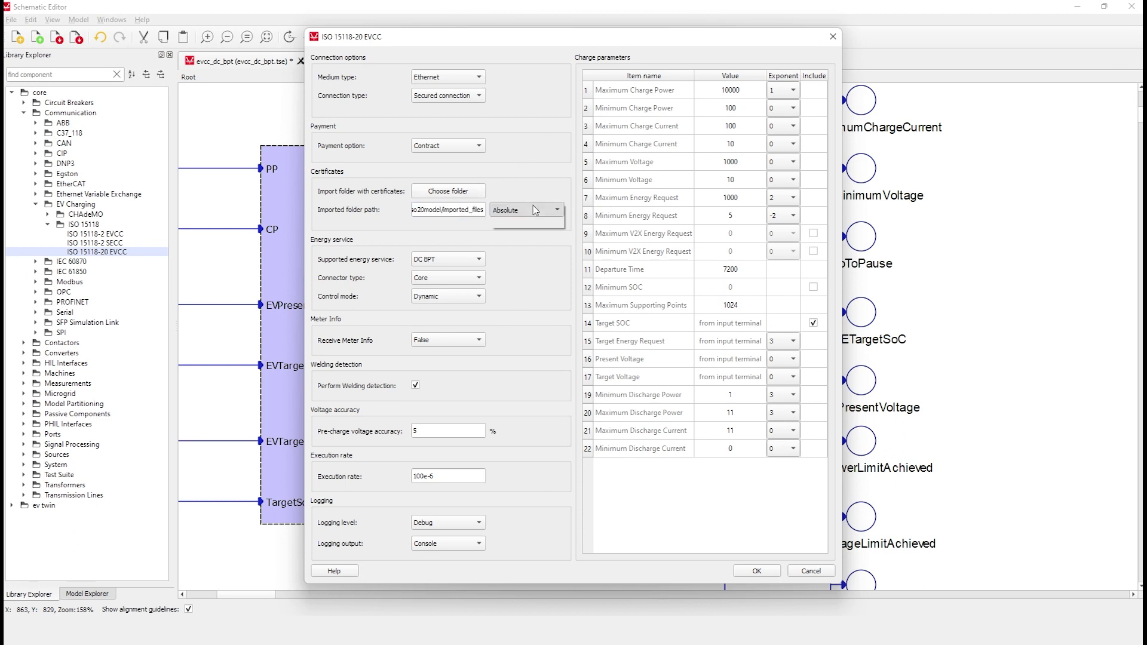
{"action": "left_click", "coordinate": [535, 190]}
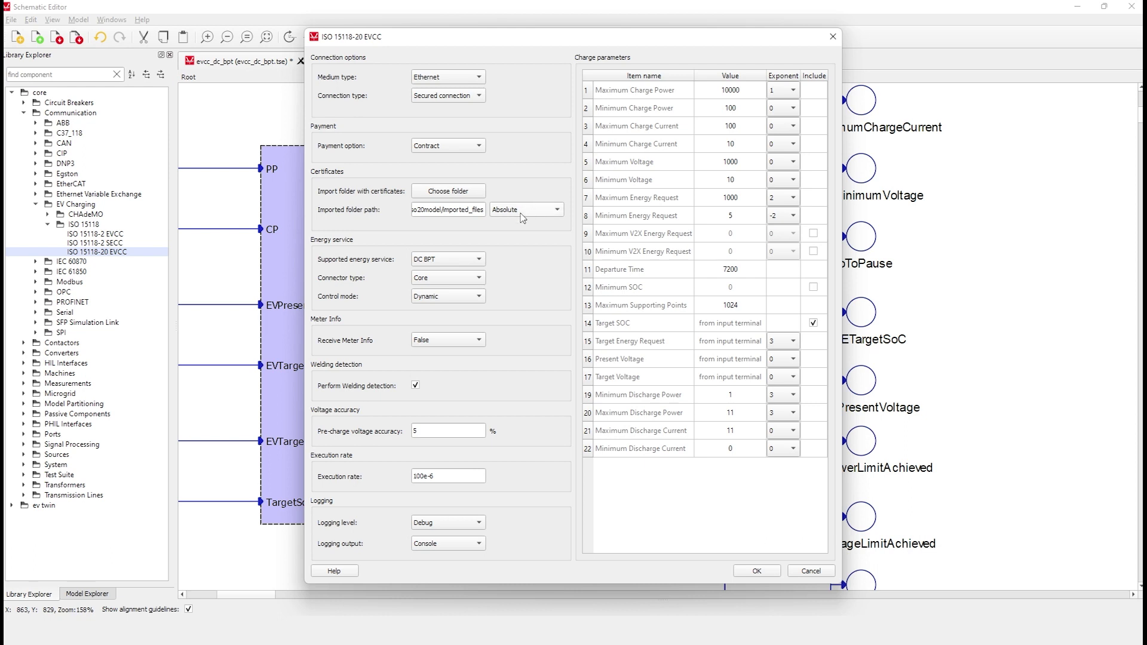
{"action": "left_click", "coordinate": [476, 261]}
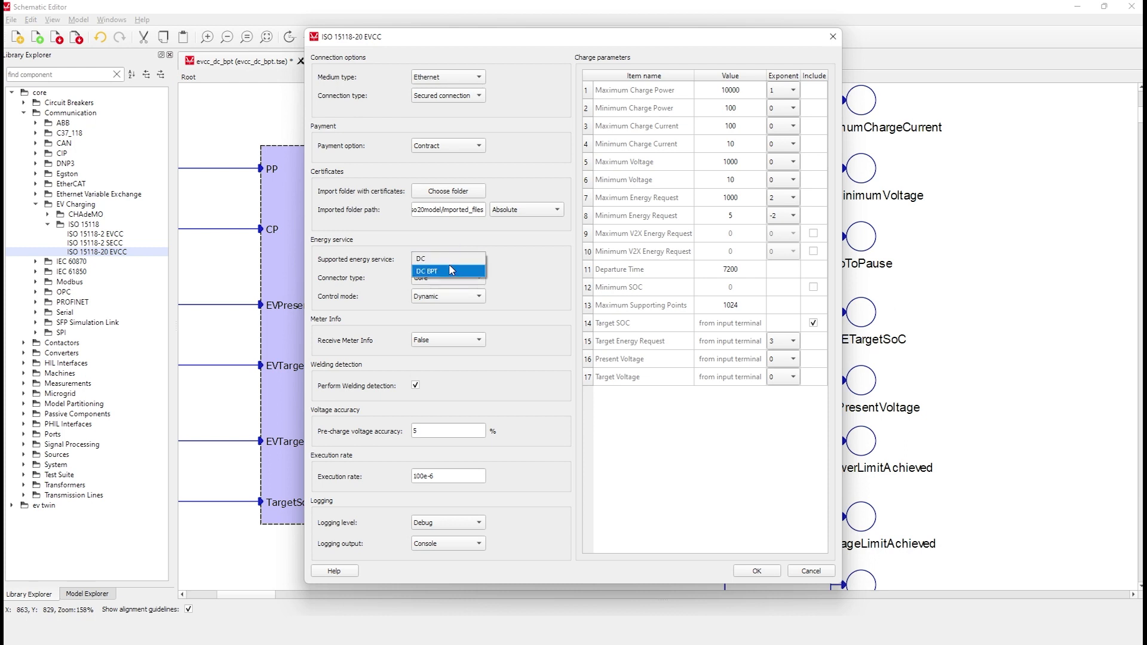
{"action": "left_click", "coordinate": [449, 260]}
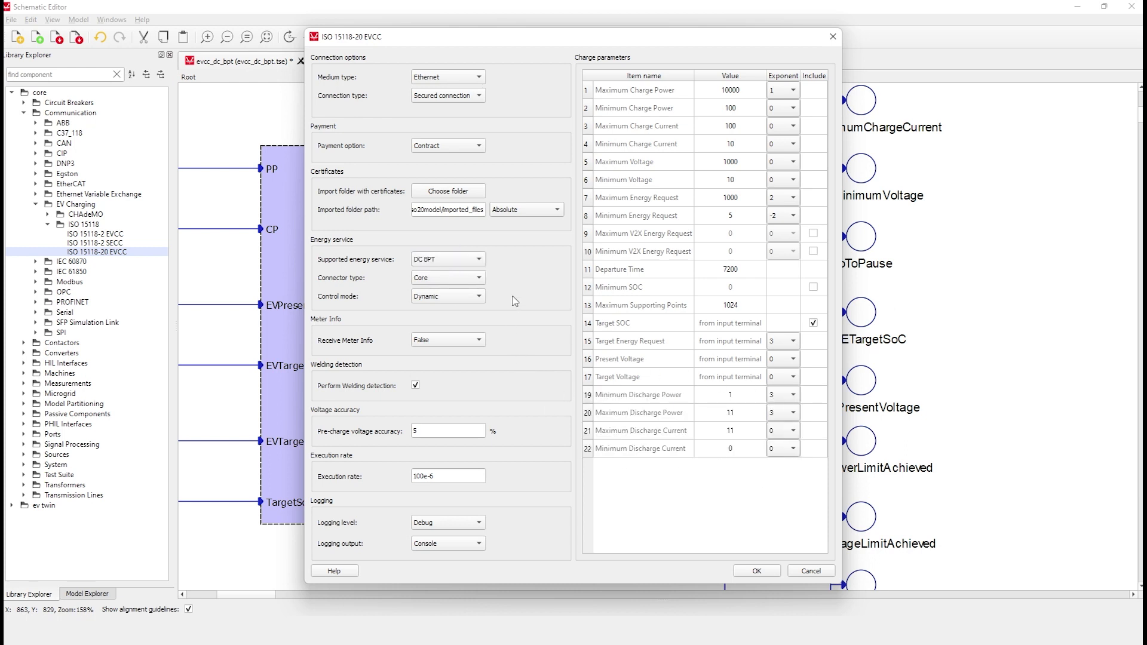
Try connector types including Dual2, settling on Core
{"action": "left_click", "coordinate": [475, 279]}
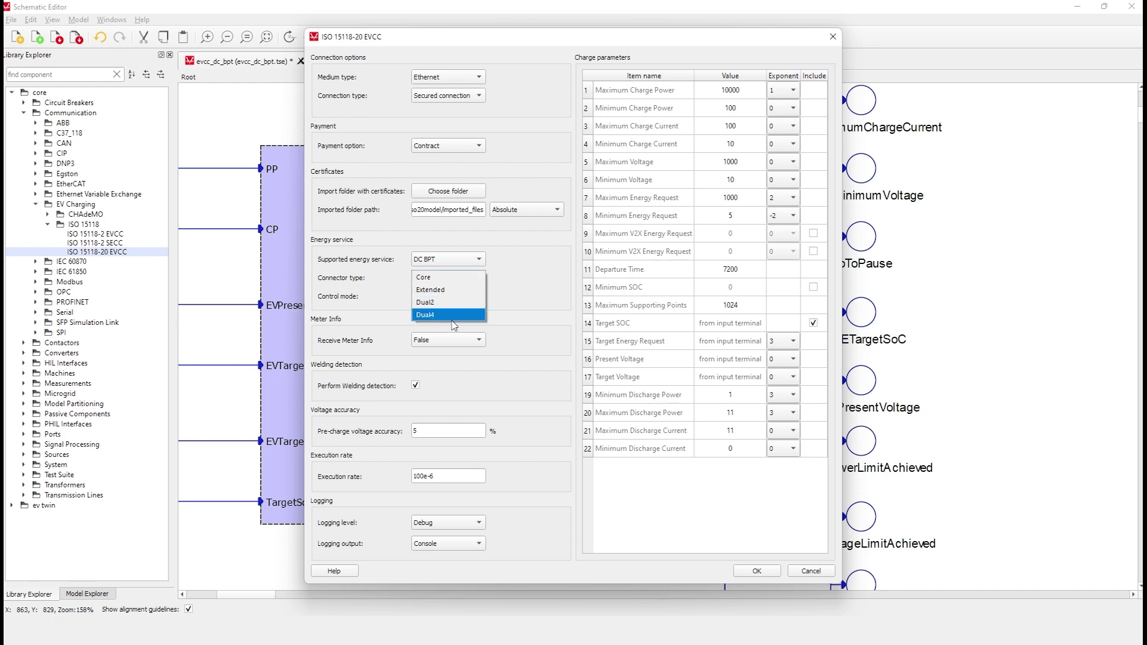
{"action": "left_click", "coordinate": [455, 290]}
{"action": "left_click", "coordinate": [447, 279]}
{"action": "left_click", "coordinate": [445, 291]}
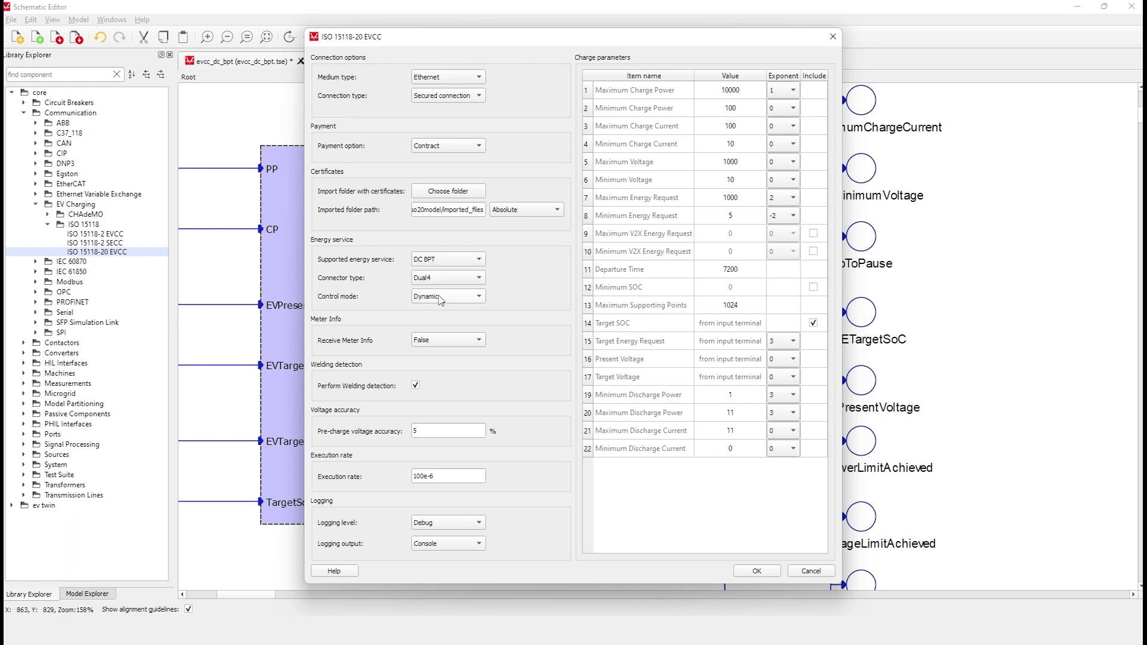
{"action": "left_click", "coordinate": [433, 278]}
{"action": "left_click", "coordinate": [428, 241]}
Switch the control mode to Scheduled, then back to Dynamic
{"action": "left_click", "coordinate": [460, 299]}
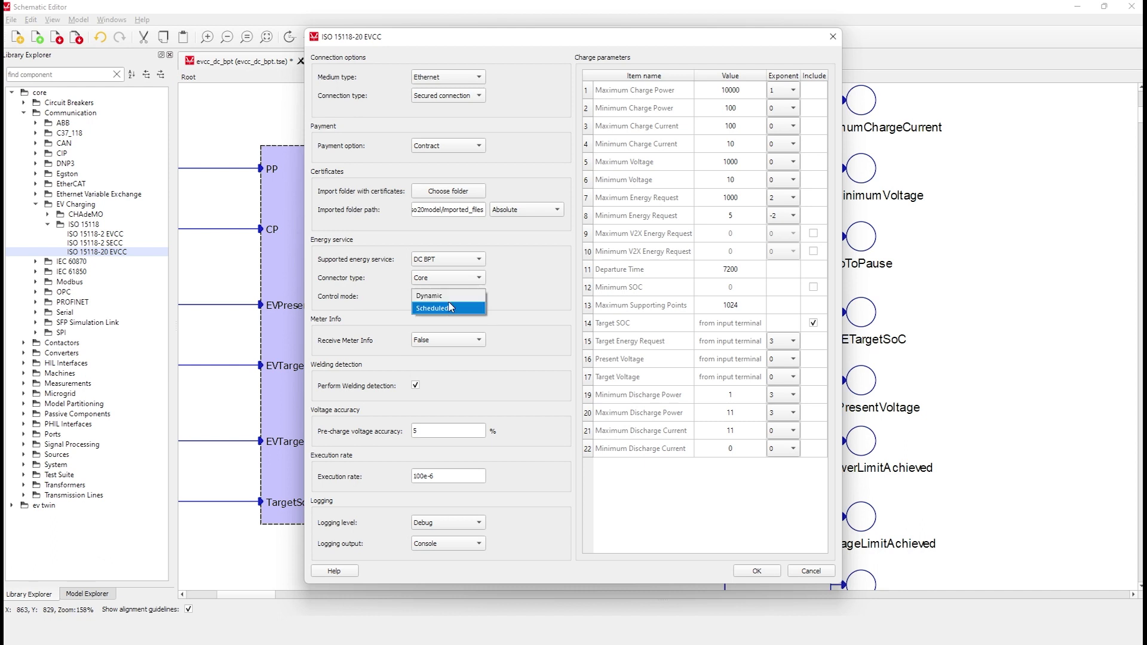
{"action": "left_click", "coordinate": [447, 310]}
{"action": "left_click", "coordinate": [443, 297]}
{"action": "left_click", "coordinate": [429, 283]}
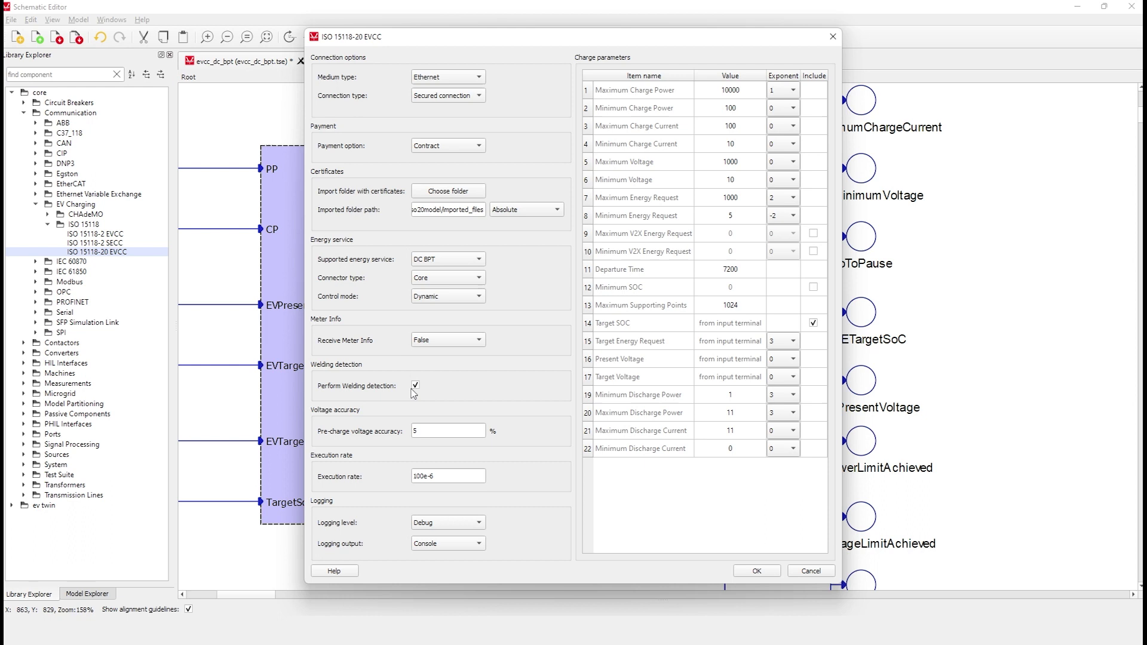
Keep logging level at Debug and set logging output to UDP
{"action": "left_click", "coordinate": [434, 523]}
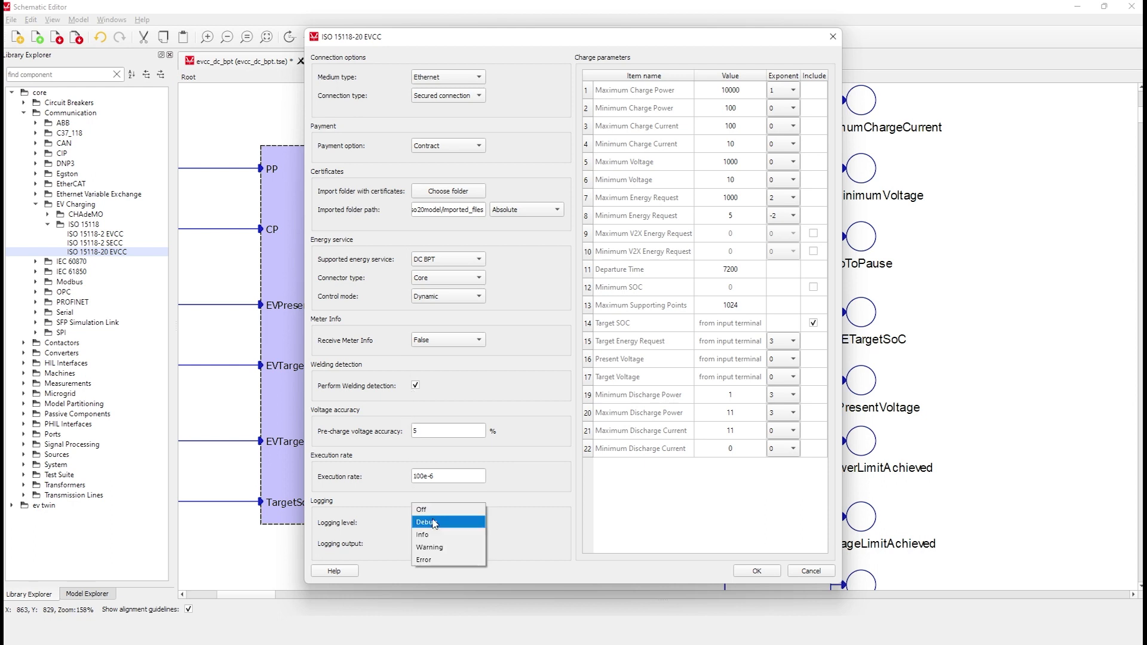
{"action": "left_click", "coordinate": [434, 522]}
{"action": "left_click", "coordinate": [442, 544]}
{"action": "left_click", "coordinate": [434, 566]}
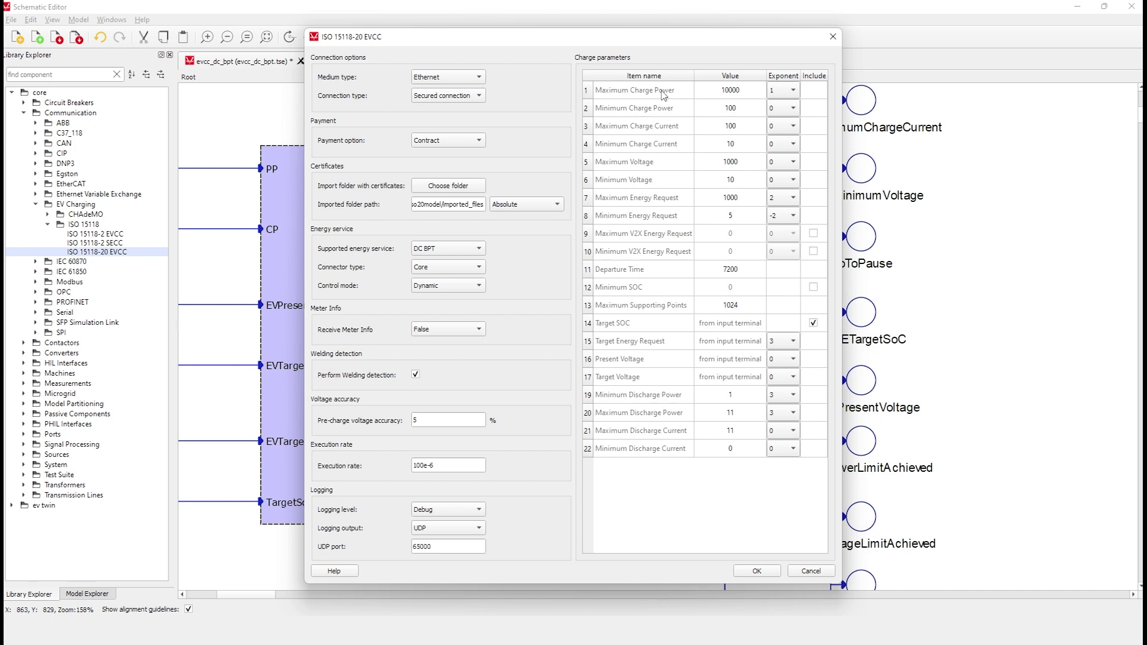
Review the charge and discharge power, current, departure time and supporting-point values
{"action": "left_click", "coordinate": [719, 96]}
{"action": "left_click", "coordinate": [722, 106]}
{"action": "left_click", "coordinate": [727, 127]}
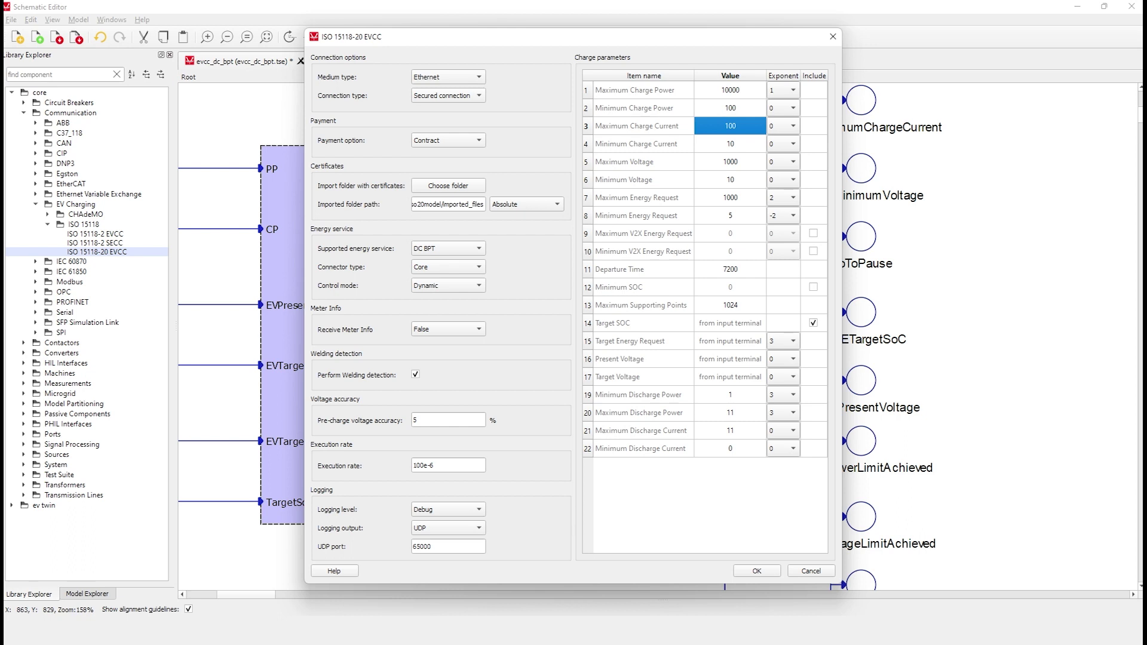
{"action": "left_click", "coordinate": [739, 266]}
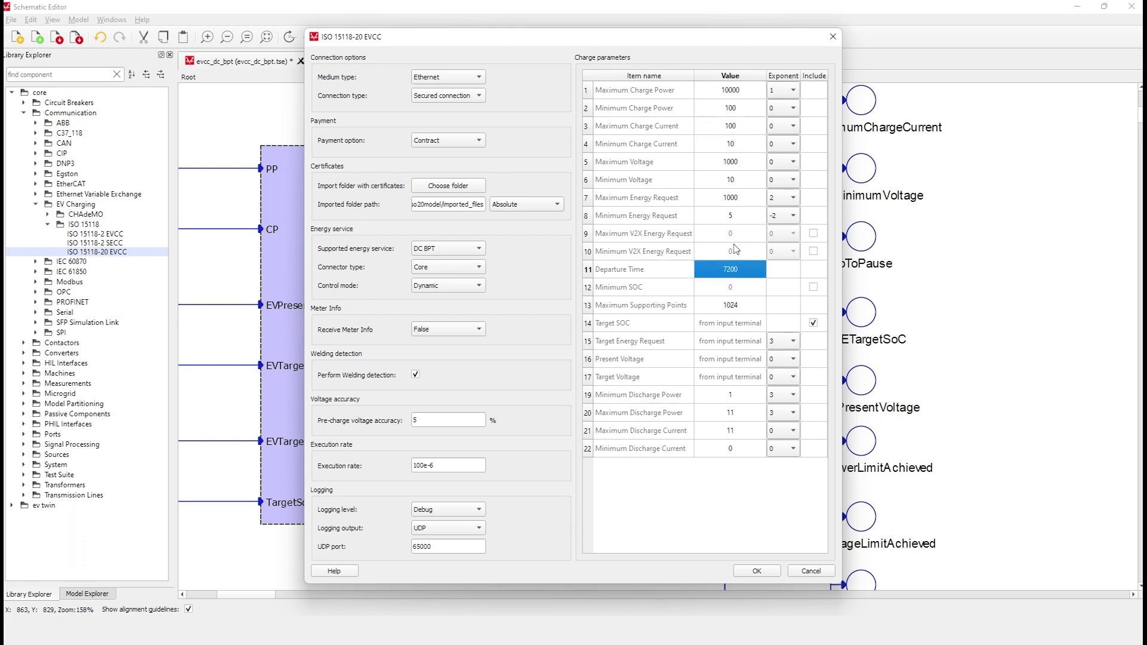
{"action": "left_click", "coordinate": [729, 312]}
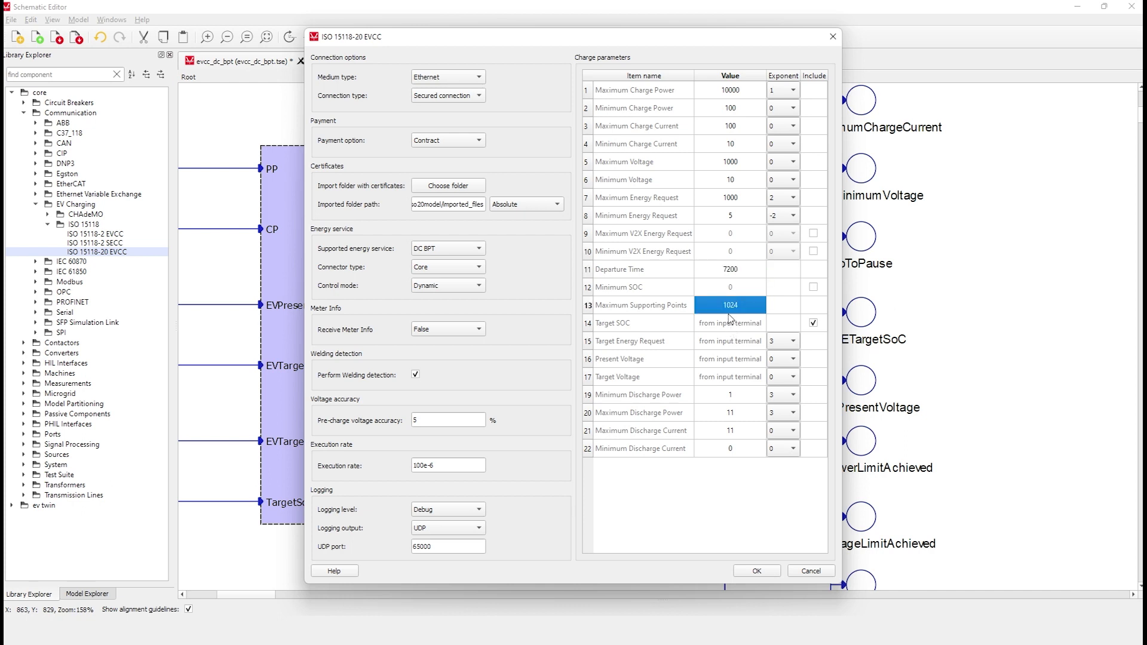
{"action": "left_click", "coordinate": [736, 398]}
{"action": "left_click", "coordinate": [736, 413]}
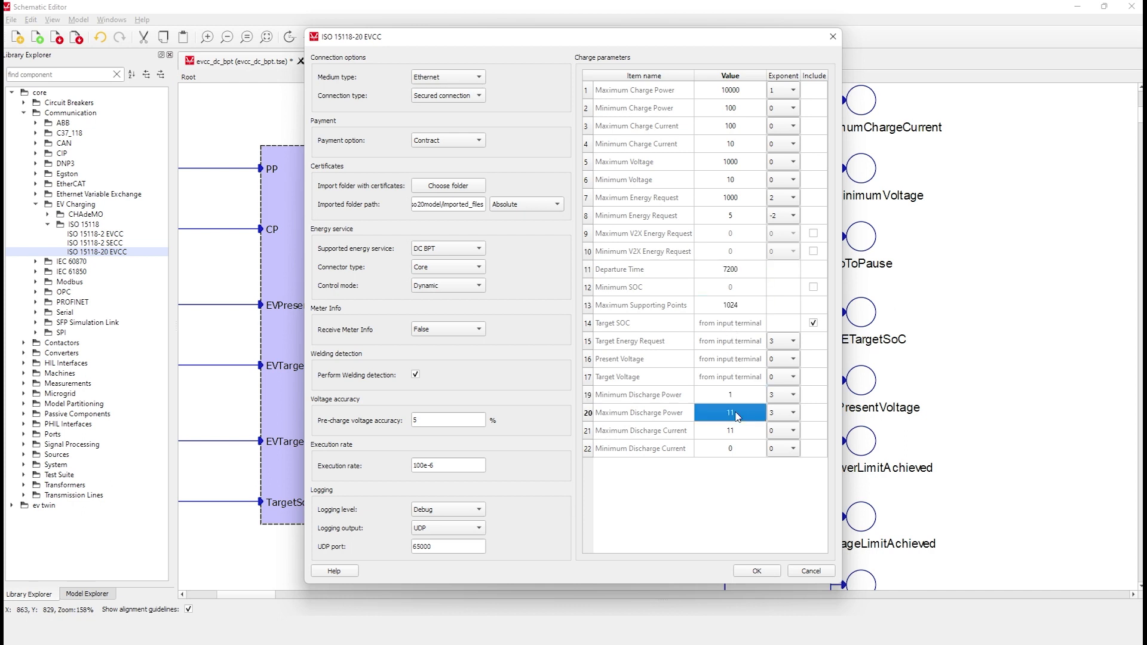
{"action": "left_click", "coordinate": [738, 430]}
{"action": "left_click", "coordinate": [739, 450]}
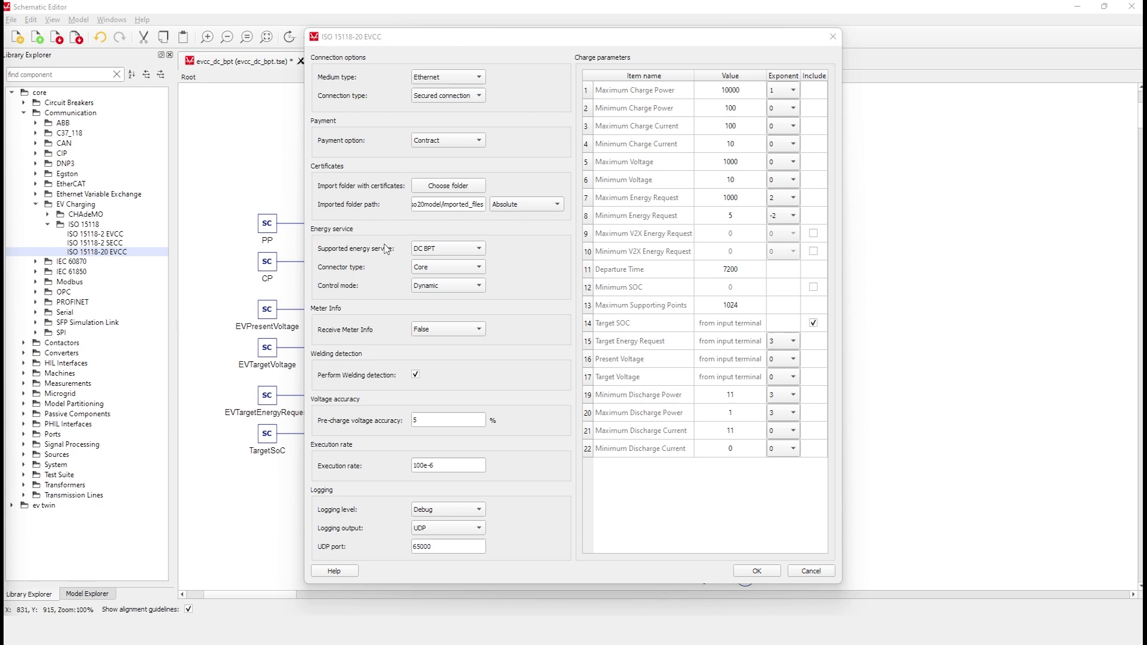
Confirm DC BPT energy service and Dynamic control mode, then accept the EVCC settings with OK
{"action": "left_click", "coordinate": [454, 250]}
{"action": "left_click", "coordinate": [454, 249]}
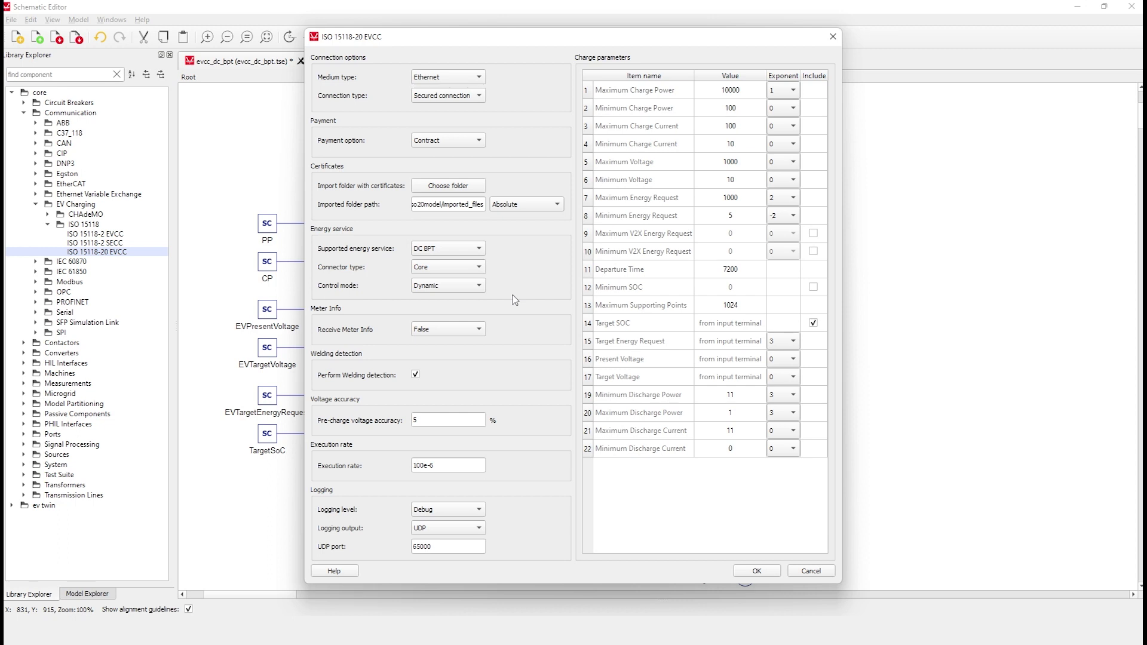
{"action": "left_click", "coordinate": [435, 286]}
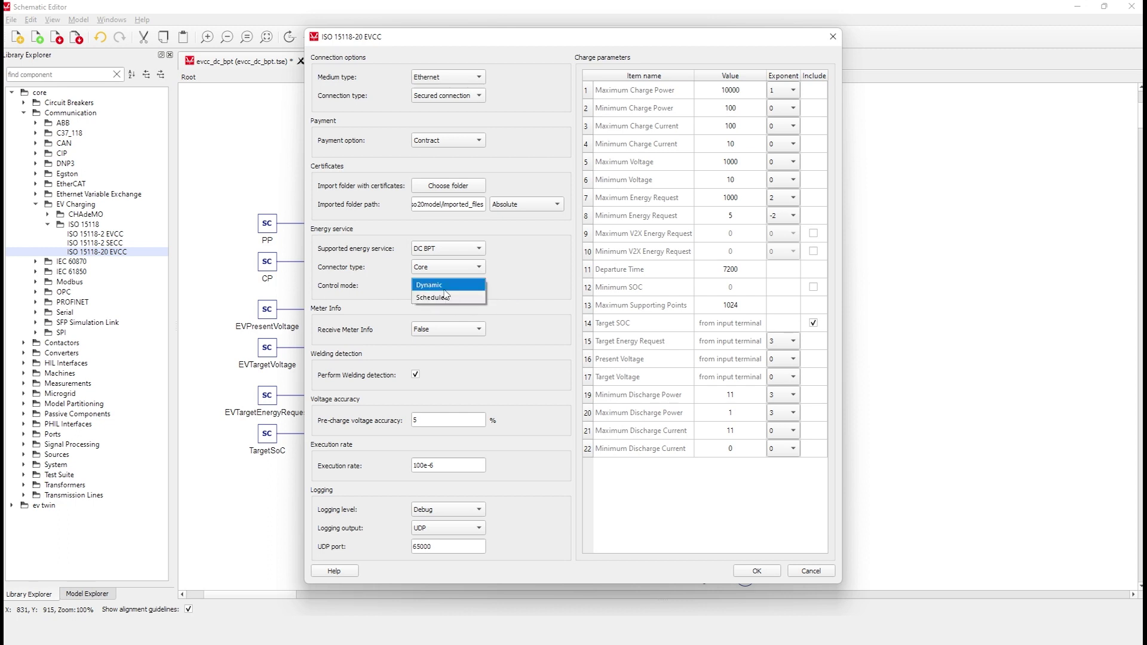
{"action": "left_click", "coordinate": [440, 286]}
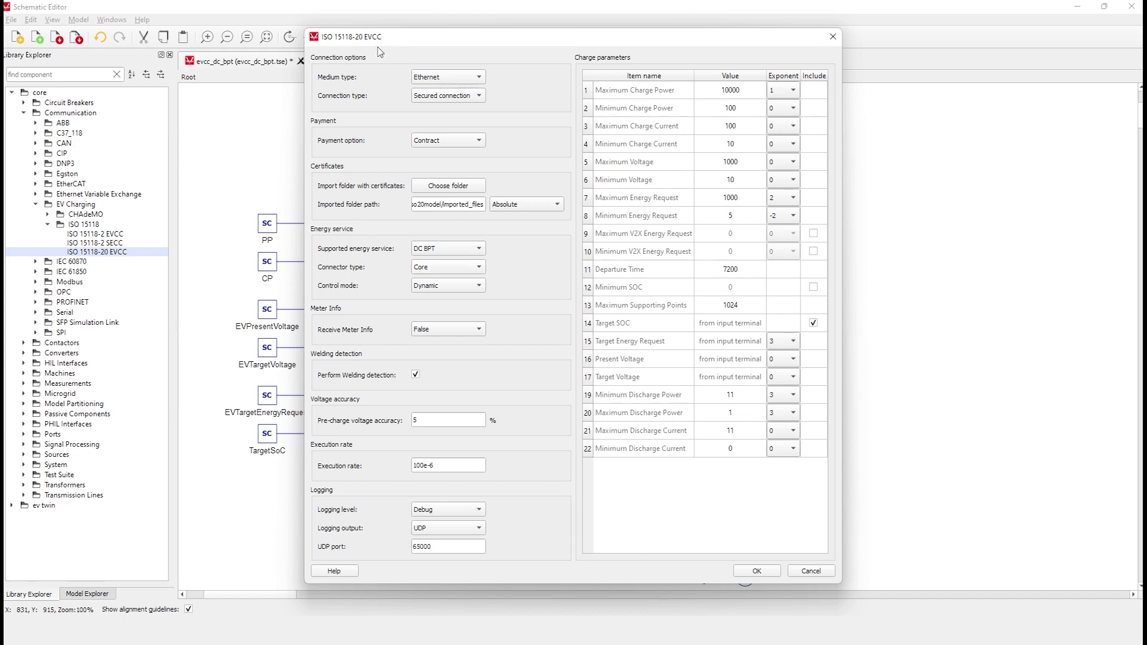
{"action": "left_click", "coordinate": [834, 574]}
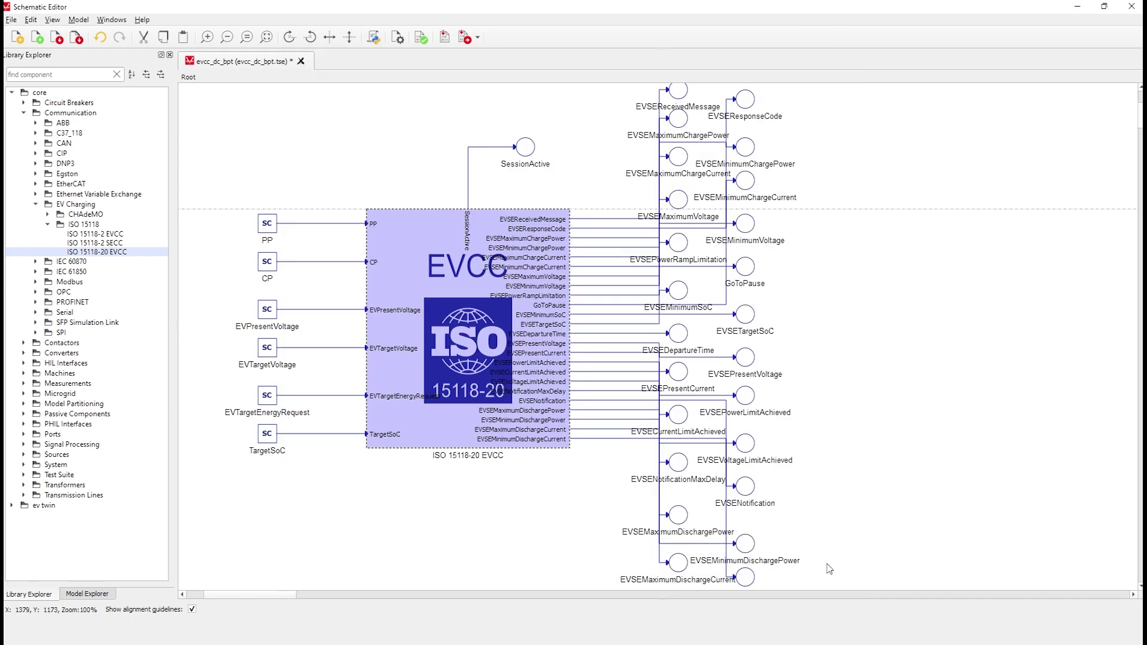
{"action": "left_click", "coordinate": [100, 234]}
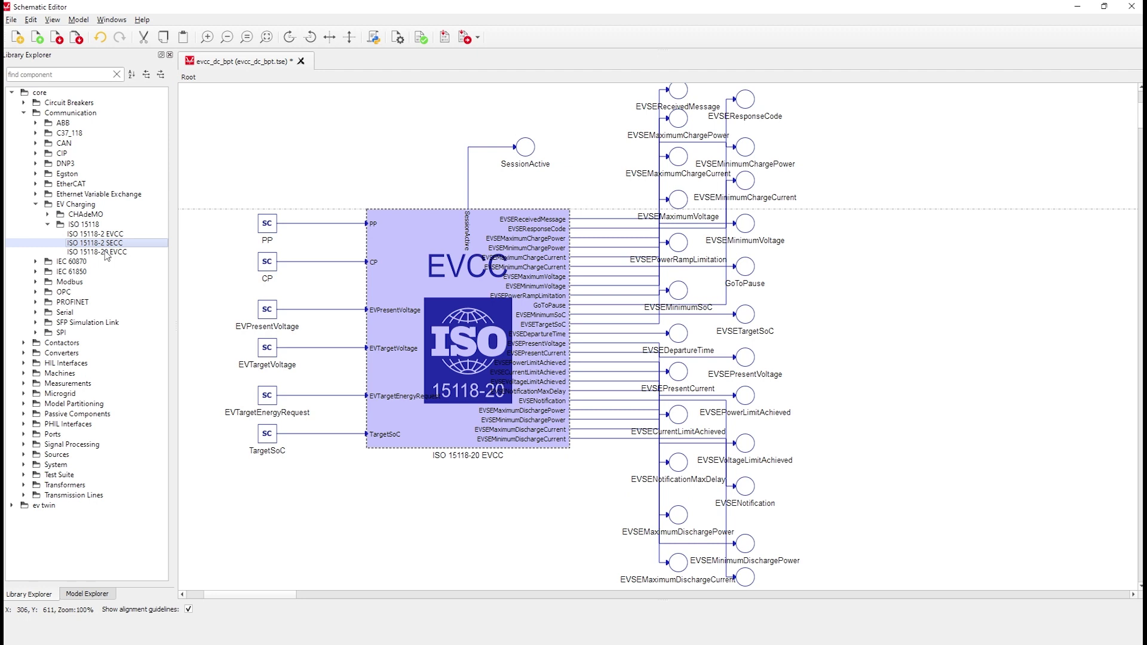
Set the control pilot to State B and the plug proximity state to Connected
{"action": "left_click", "coordinate": [105, 253]}
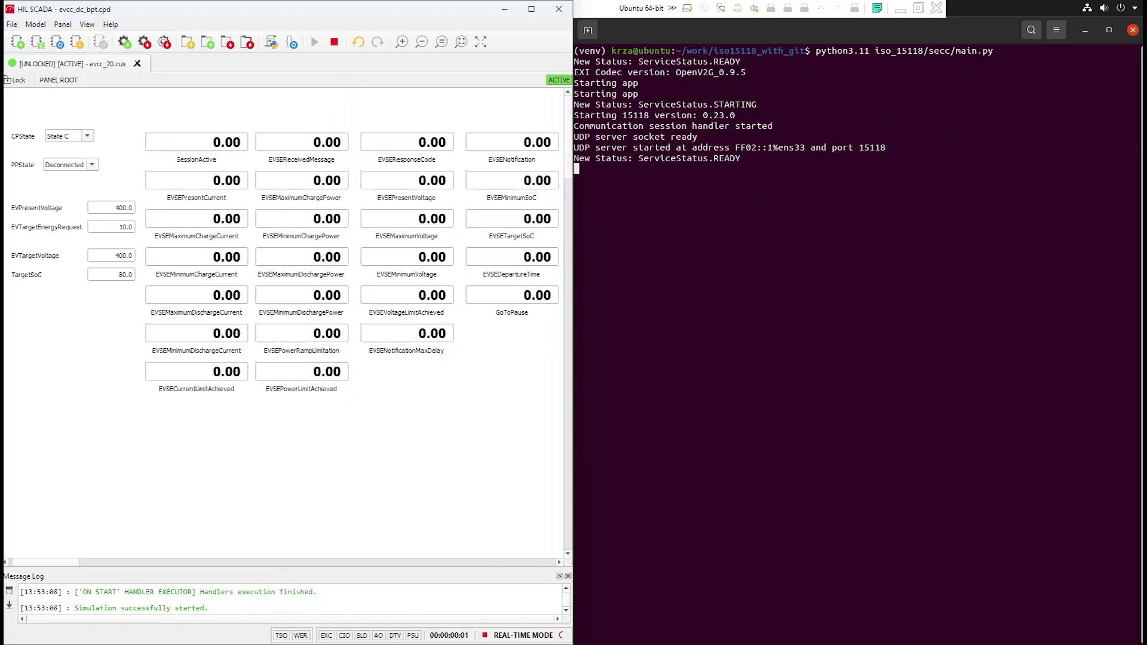
{"action": "left_click", "coordinate": [86, 136]}
{"action": "left_click", "coordinate": [66, 154]}
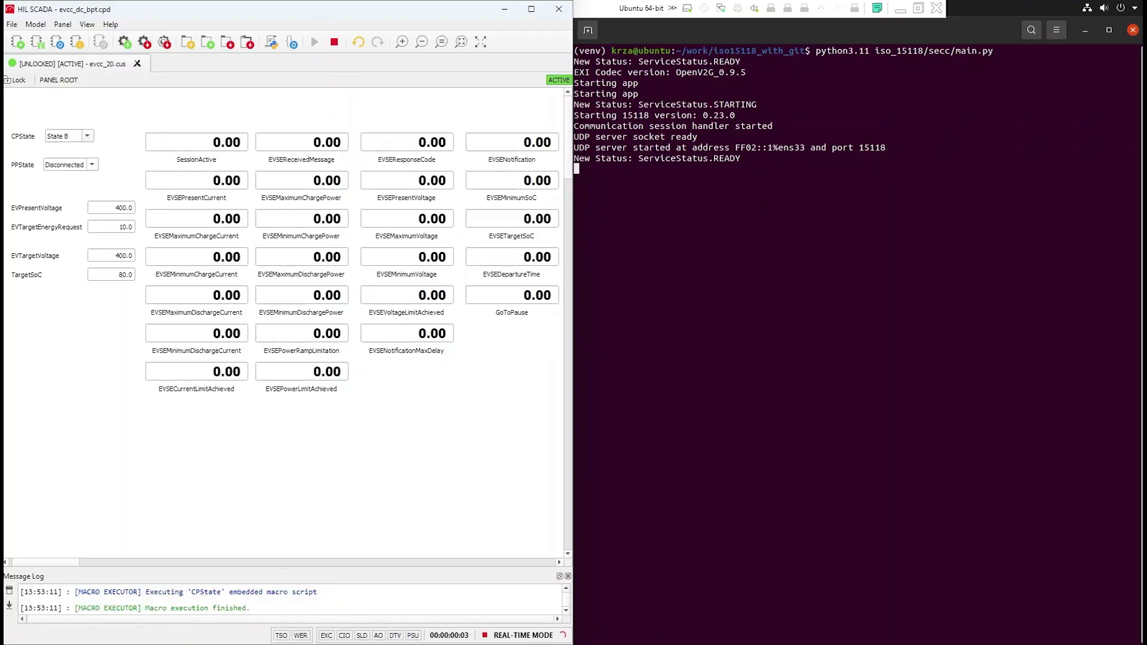
{"action": "left_click", "coordinate": [92, 165]}
{"action": "left_click", "coordinate": [60, 190]}
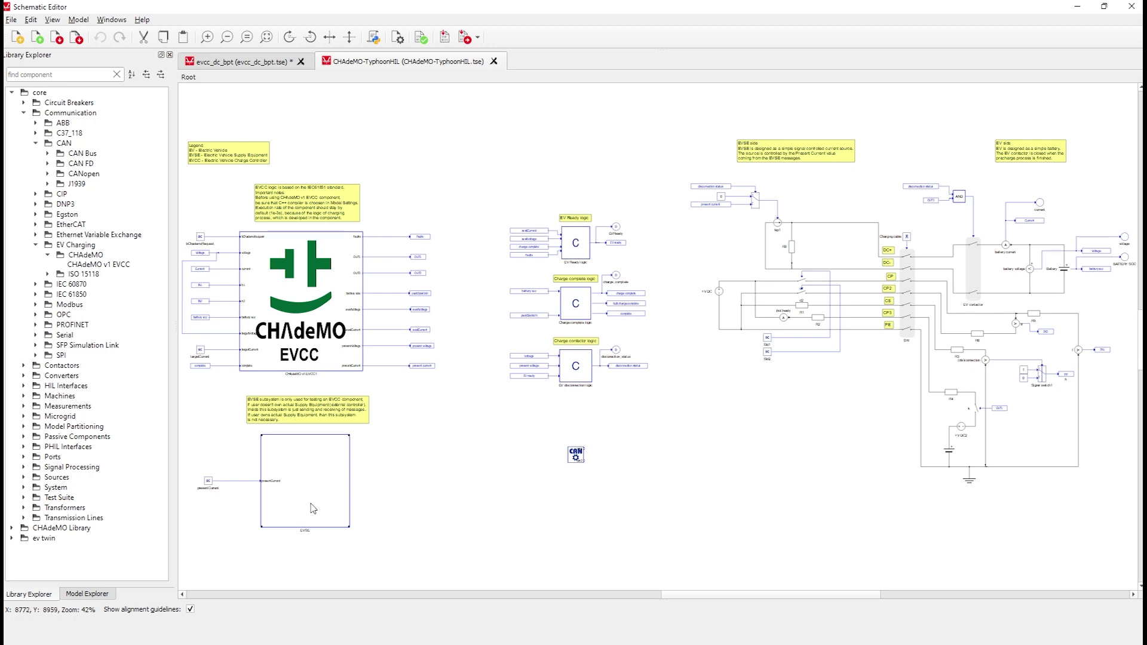
Zoom in toward the EVSE block and select it
{"action": "scroll", "coordinate": [261, 540], "scroll_direction": "up", "scroll_amount": 3}
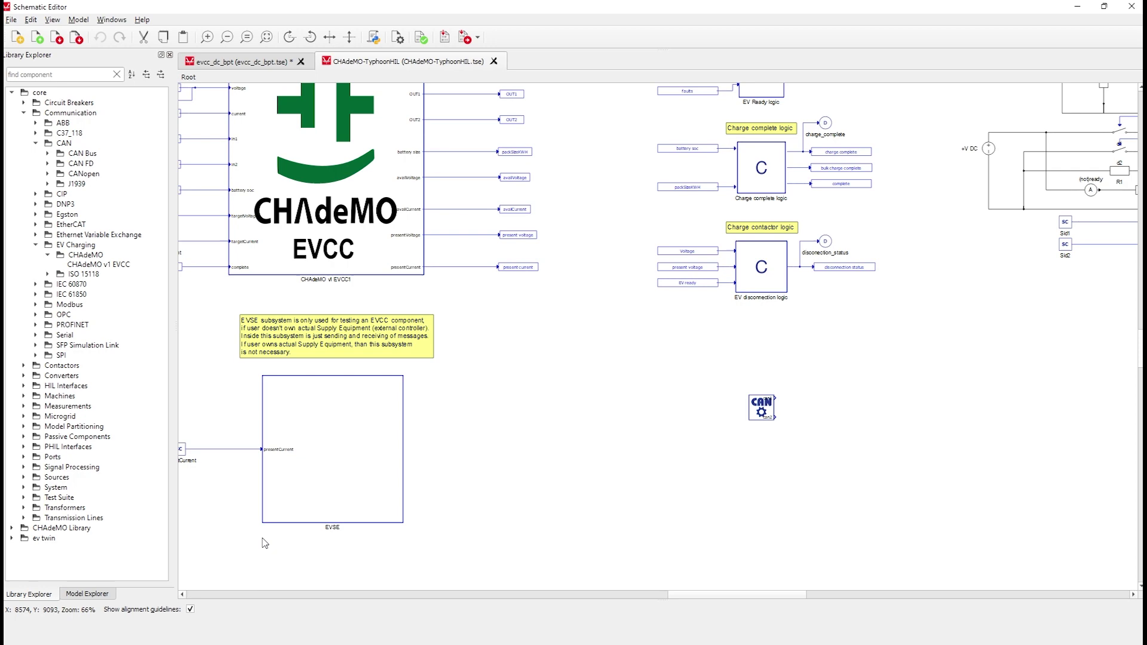
{"action": "left_click", "coordinate": [373, 473]}
Enter the EVSE subsystem and inspect its CAN send/receive blocks and EVSE STATUS signals
{"action": "double_click", "coordinate": [372, 473]}
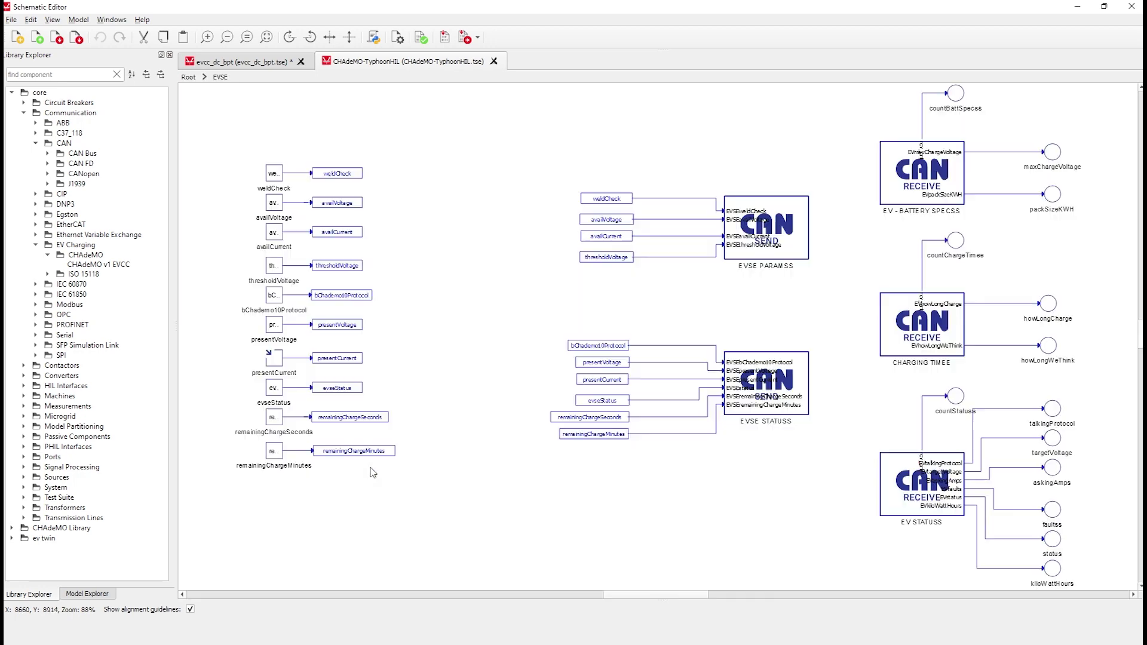
{"action": "scroll", "coordinate": [513, 300], "scroll_direction": "up", "scroll_amount": 3}
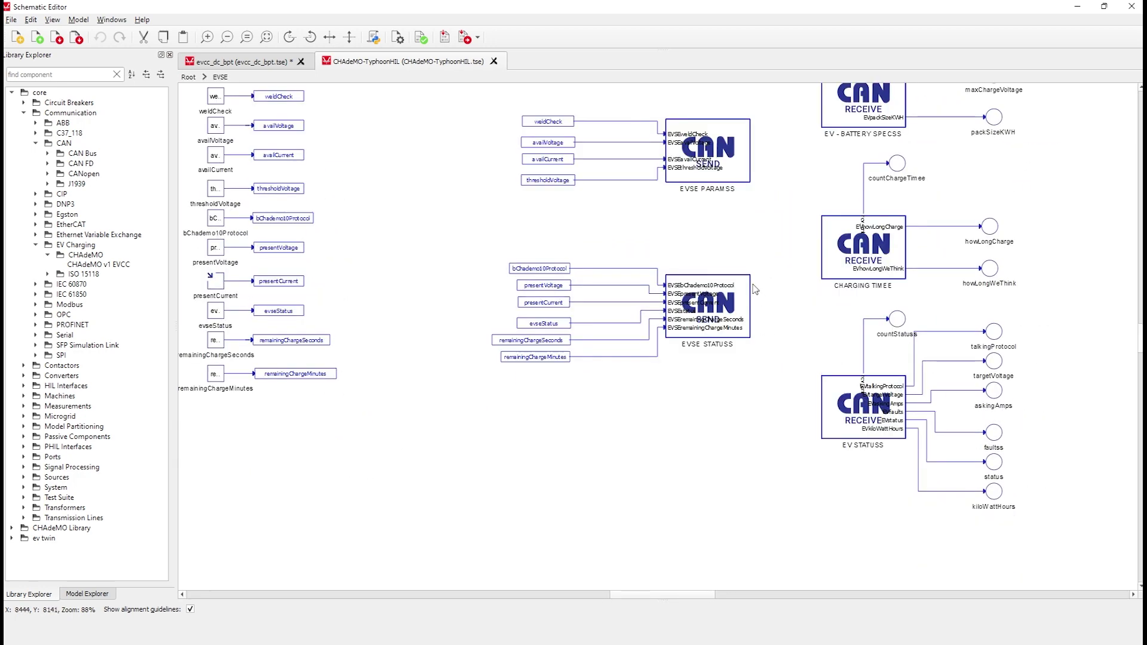
{"action": "left_click_drag", "start_coordinate": [760, 297], "coordinate": [654, 307]}
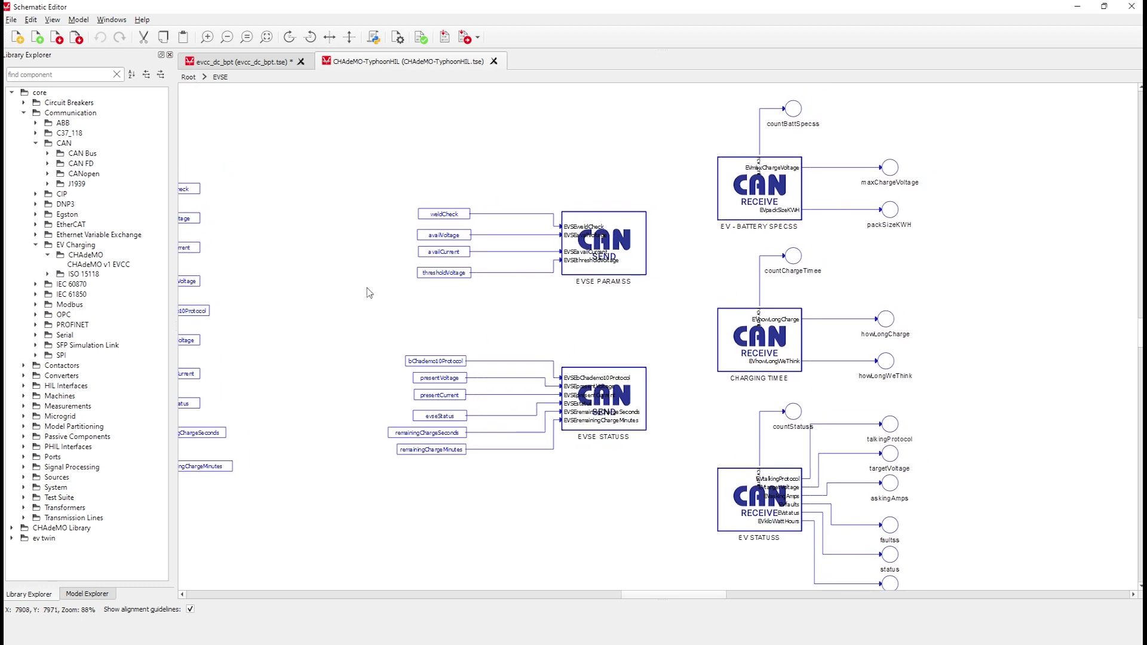
{"action": "left_click_drag", "start_coordinate": [488, 332], "coordinate": [695, 349]}
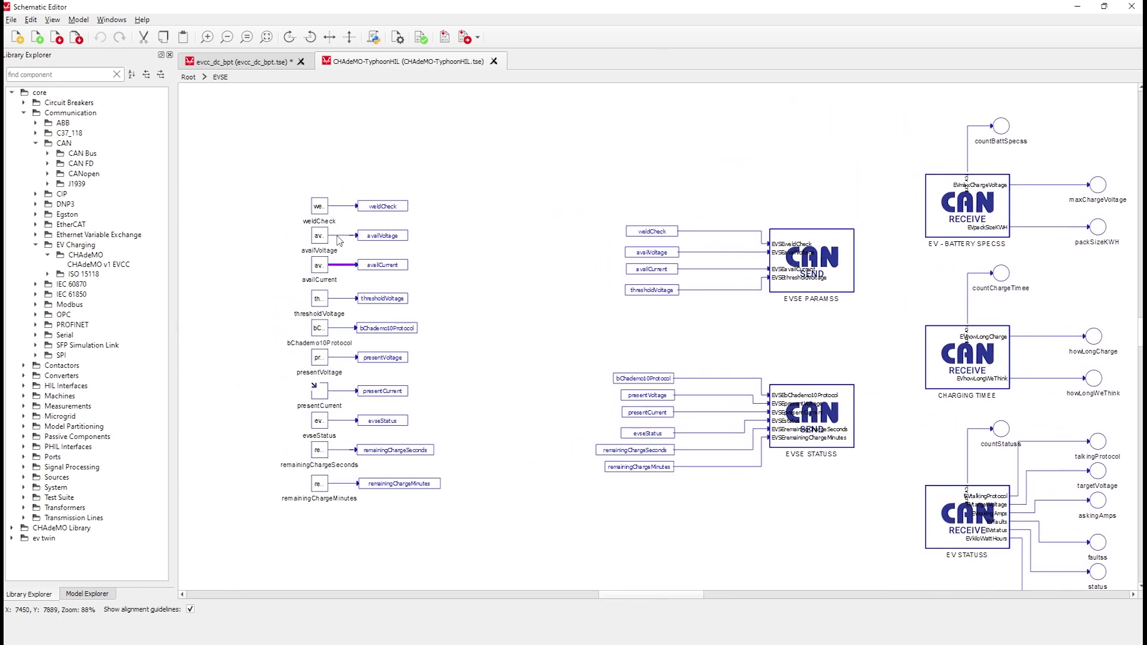
{"action": "left_click_drag", "start_coordinate": [776, 342], "coordinate": [323, 272]}
{"action": "scroll", "coordinate": [507, 325], "scroll_direction": "up", "scroll_amount": 2}
{"action": "left_click_drag", "start_coordinate": [366, 330], "coordinate": [590, 382]}
{"action": "left_click_drag", "start_coordinate": [432, 249], "coordinate": [628, 400]}
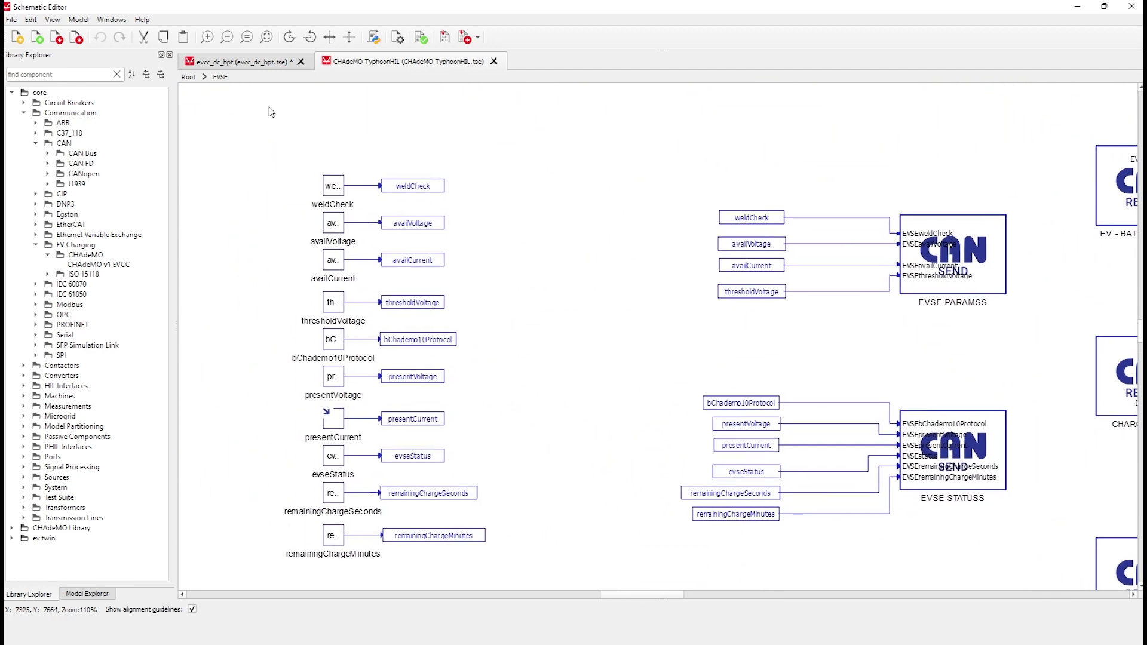
Return to Root and centre the EV Ready logic, battery, EV contactor and SW circuit
{"action": "left_click", "coordinate": [190, 77]}
{"action": "left_click_drag", "start_coordinate": [621, 299], "coordinate": [439, 423]}
{"action": "left_click_drag", "start_coordinate": [837, 379], "coordinate": [266, 461]}
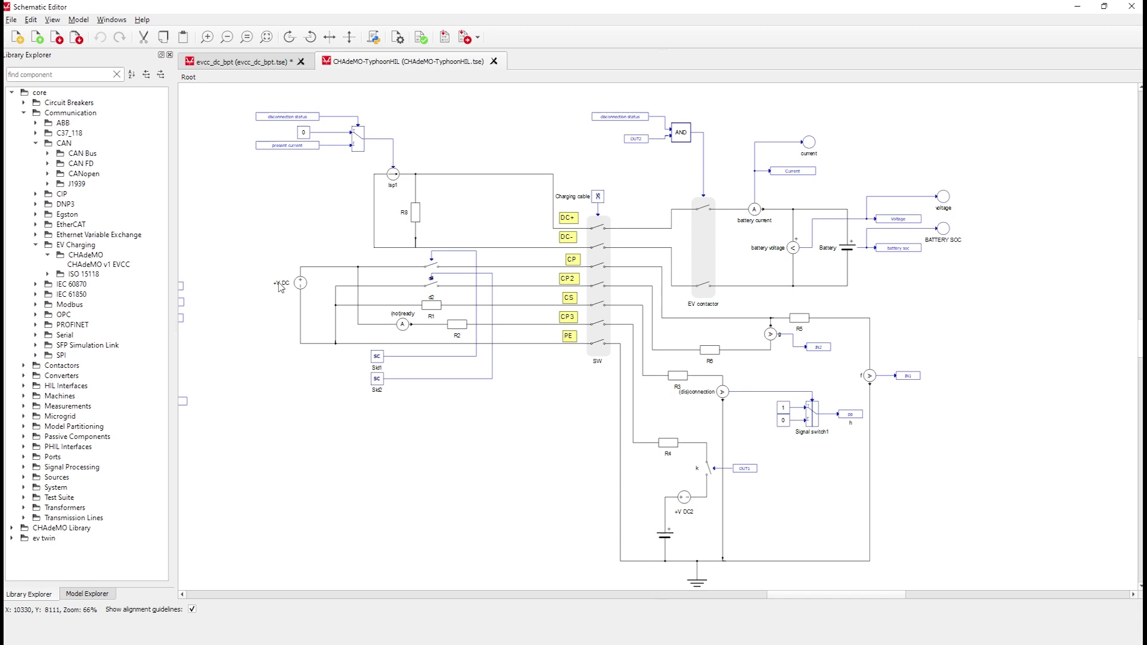
{"action": "left_click_drag", "start_coordinate": [253, 262], "coordinate": [964, 592]}
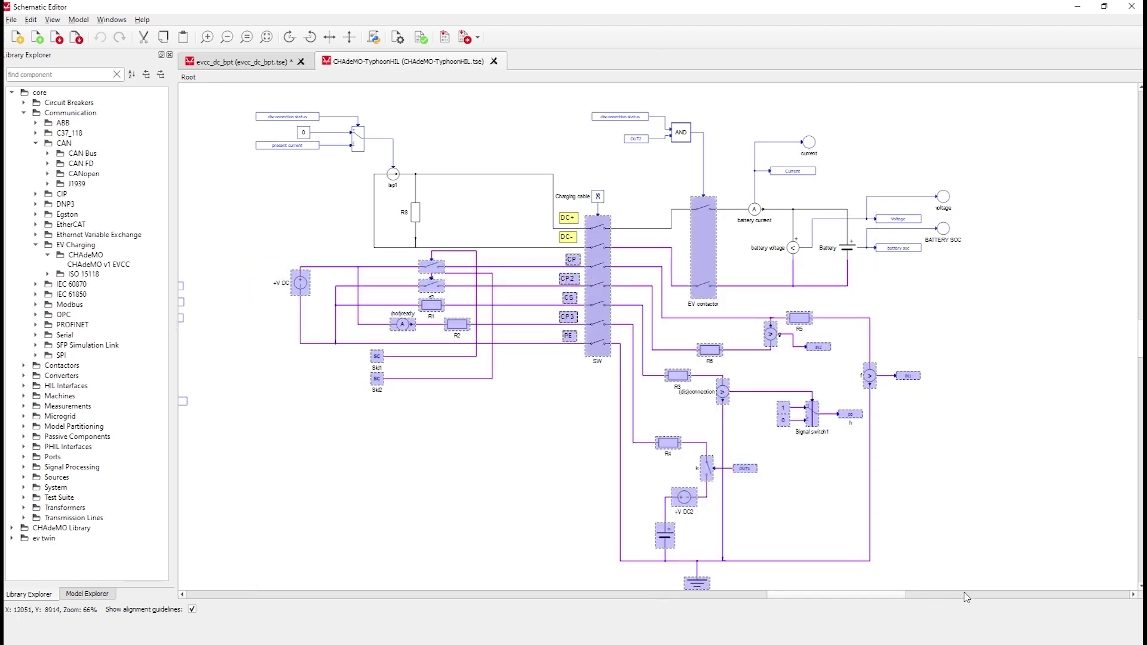
{"action": "left_click", "coordinate": [964, 529]}
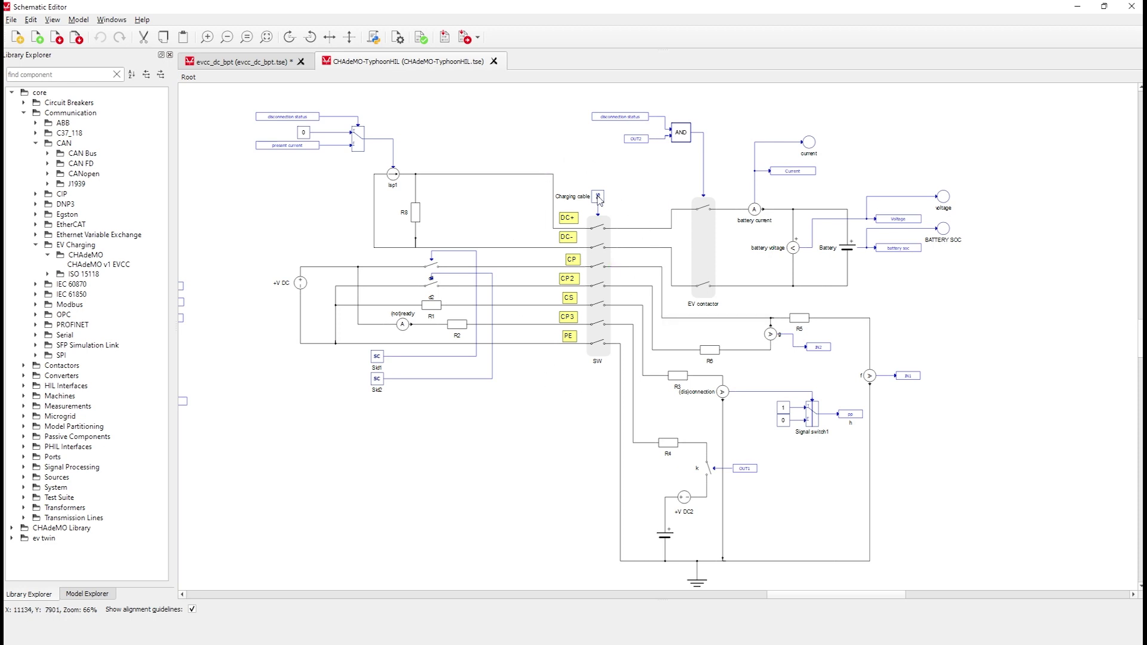
{"action": "mouse_move", "coordinate": [598, 197]}
{"action": "left_click_drag", "start_coordinate": [953, 288], "coordinate": [923, 306]}
{"action": "double_click", "coordinate": [848, 247]}
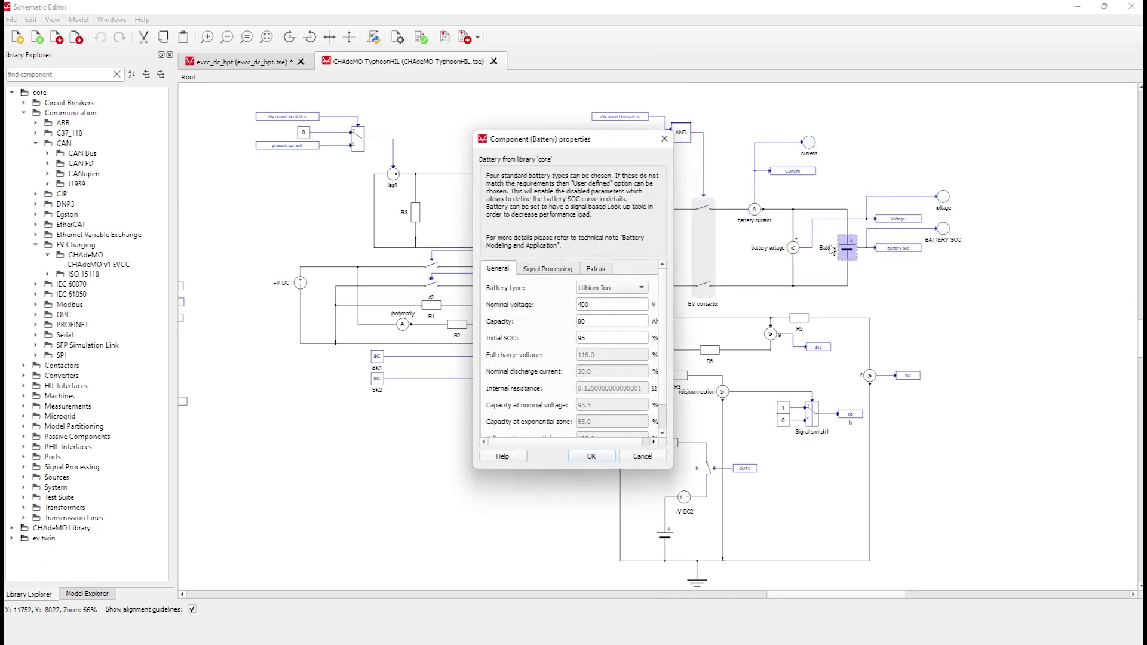
{"action": "left_click", "coordinate": [665, 146]}
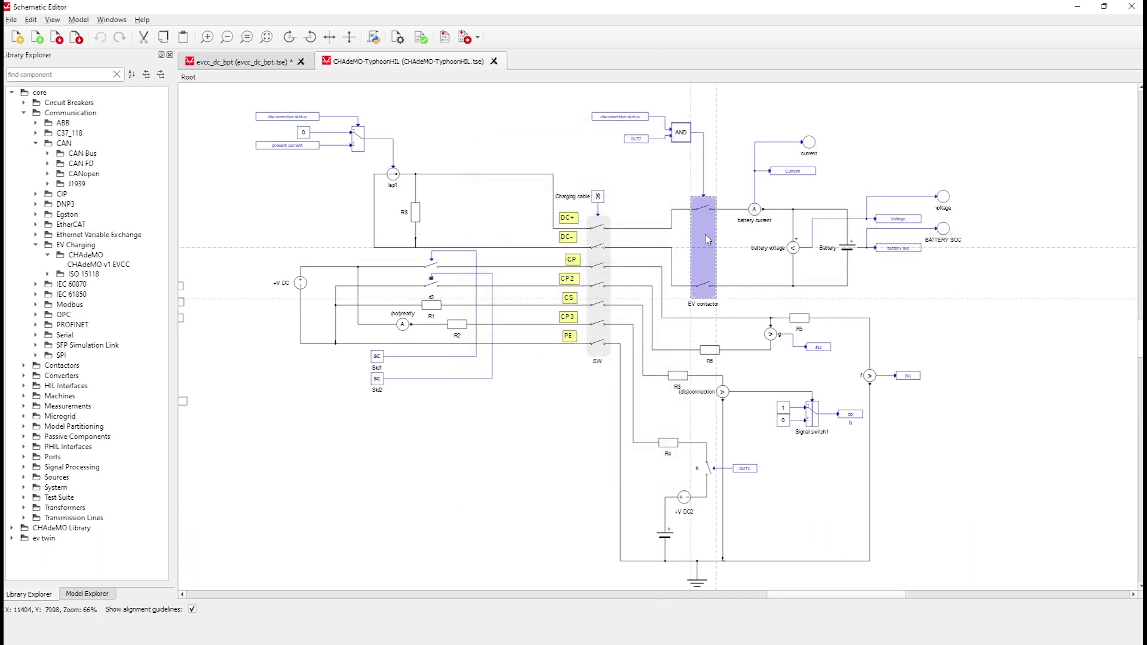
{"action": "left_click_drag", "start_coordinate": [333, 162], "coordinate": [561, 251]}
{"action": "left_click", "coordinate": [487, 145]}
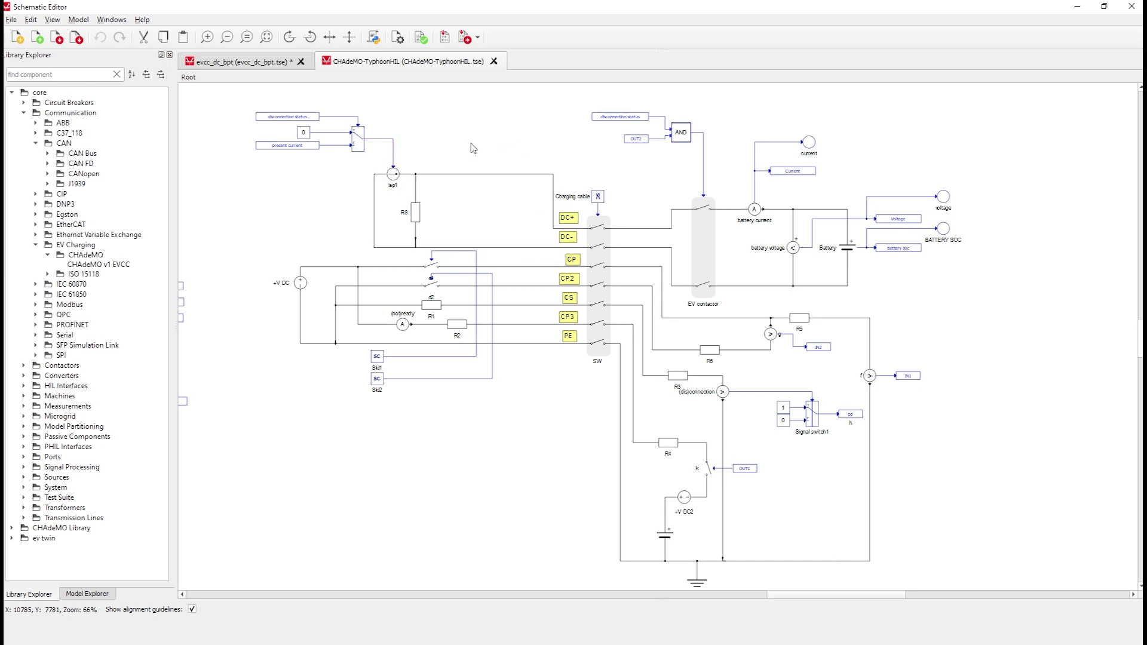
{"action": "double_click", "coordinate": [395, 176]}
{"action": "left_click", "coordinate": [652, 234]}
{"action": "left_click", "coordinate": [336, 203]}
{"action": "double_click", "coordinate": [849, 249]}
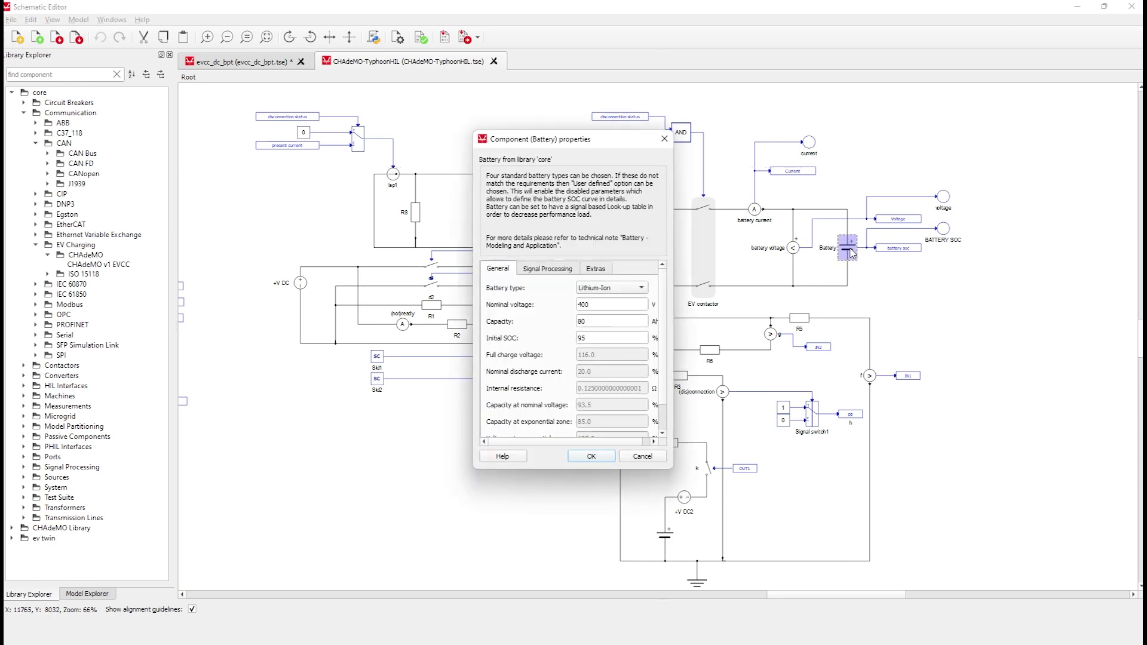
{"action": "left_click", "coordinate": [664, 138]}
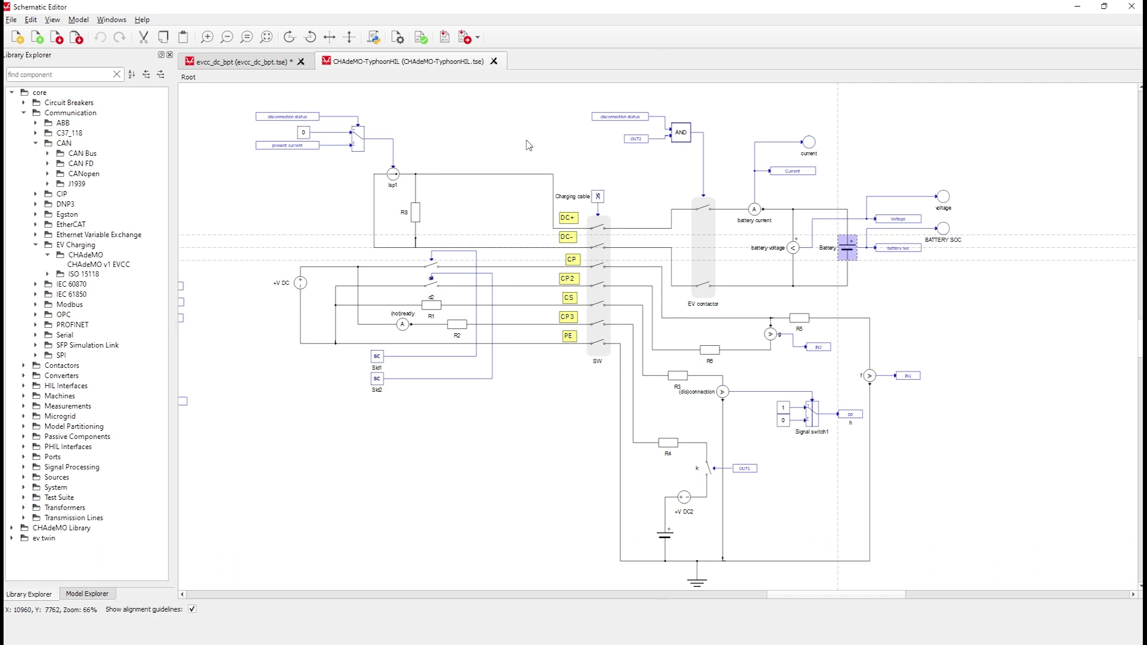
{"action": "left_click", "coordinate": [526, 142]}
Pan past the comment notes and three C logic blocks to centre the CHAdeMO EVCC block
{"action": "left_click_drag", "start_coordinate": [440, 136], "coordinate": [466, 163]}
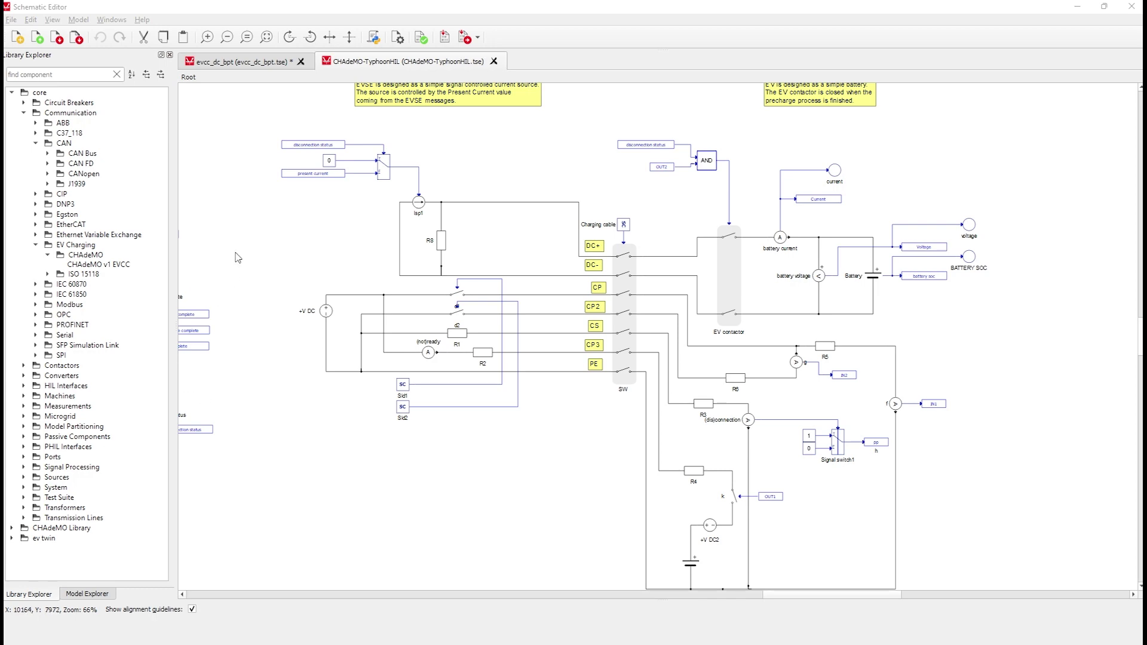
{"action": "left_click_drag", "start_coordinate": [238, 256], "coordinate": [635, 258]}
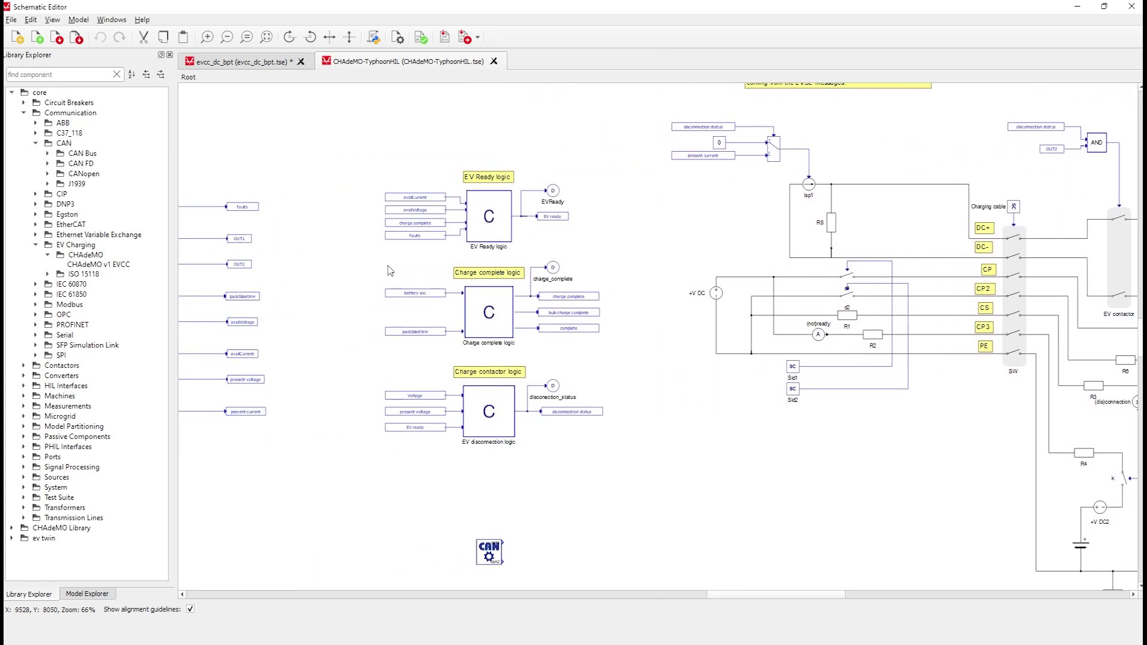
{"action": "left_click_drag", "start_coordinate": [348, 269], "coordinate": [762, 269]}
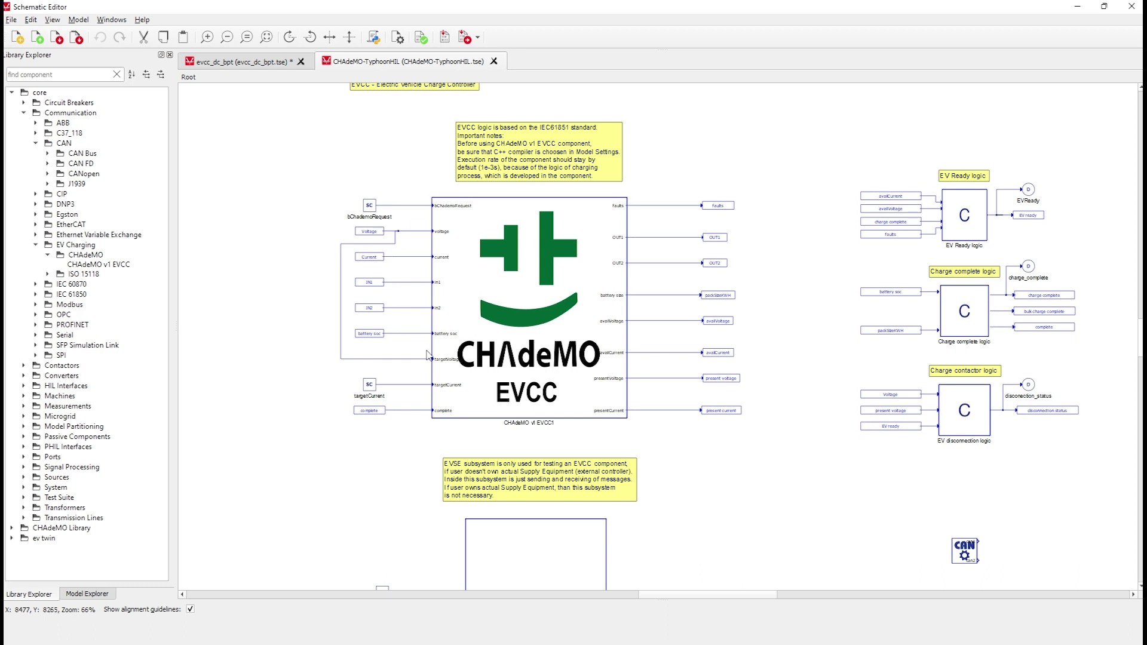
{"action": "left_click_drag", "start_coordinate": [768, 236], "coordinate": [723, 223]}
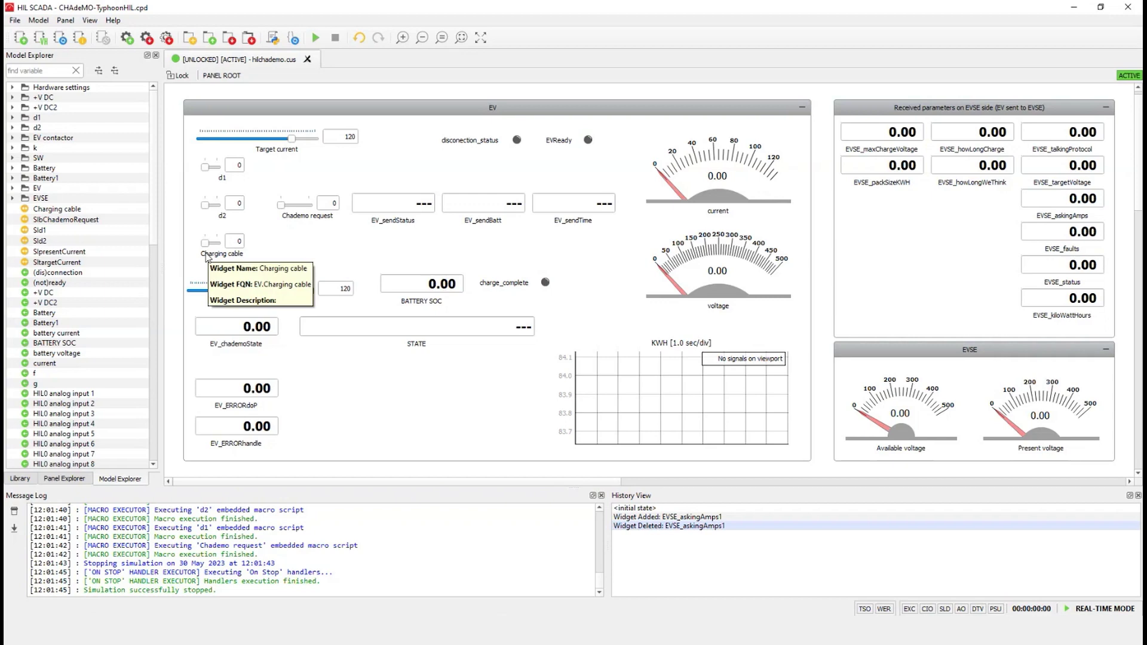
Start the simulation and set Charging cable, d1, Chademo request and d2 to 1
{"action": "left_click", "coordinate": [316, 39]}
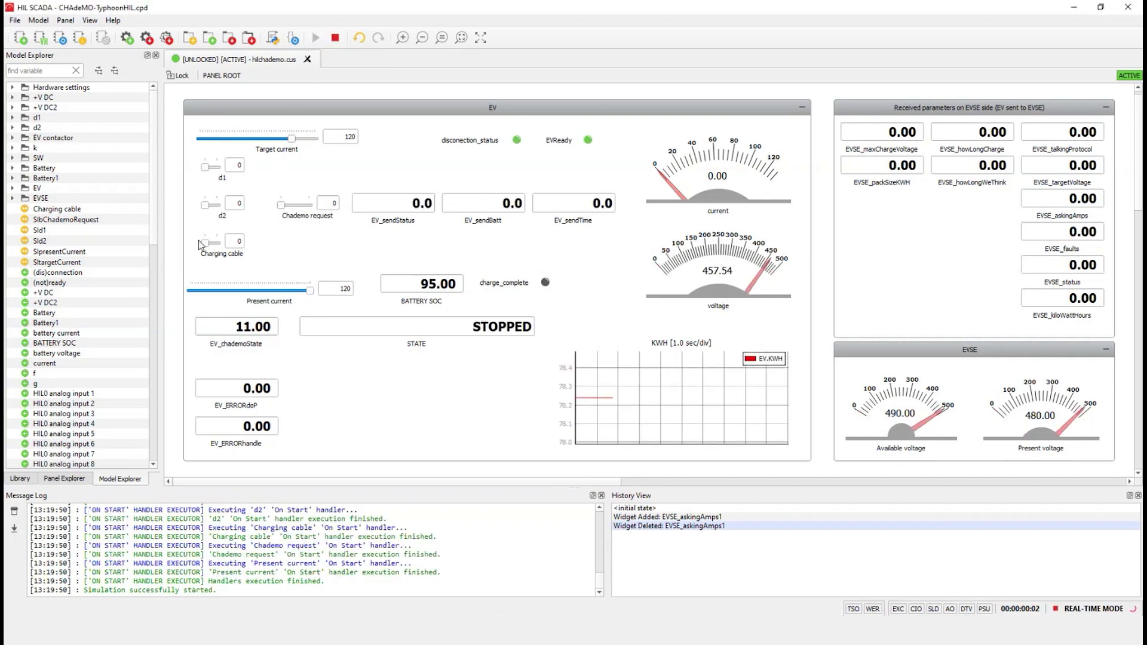
{"action": "left_click_drag", "start_coordinate": [205, 243], "coordinate": [216, 244]}
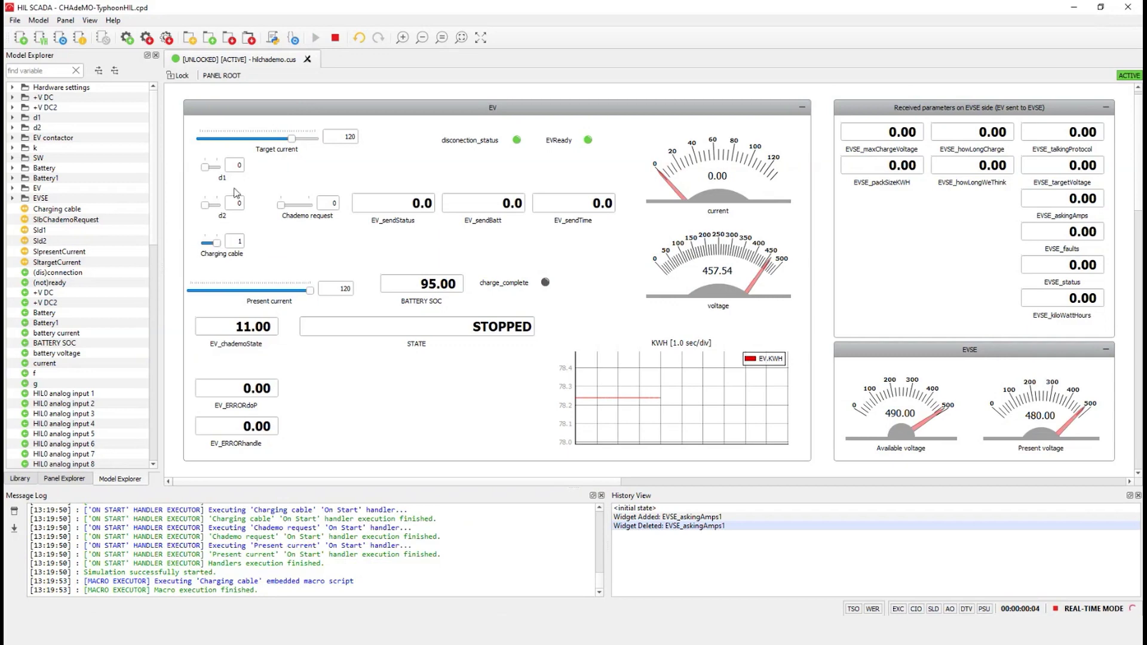
{"action": "left_click_drag", "start_coordinate": [205, 167], "coordinate": [216, 167]}
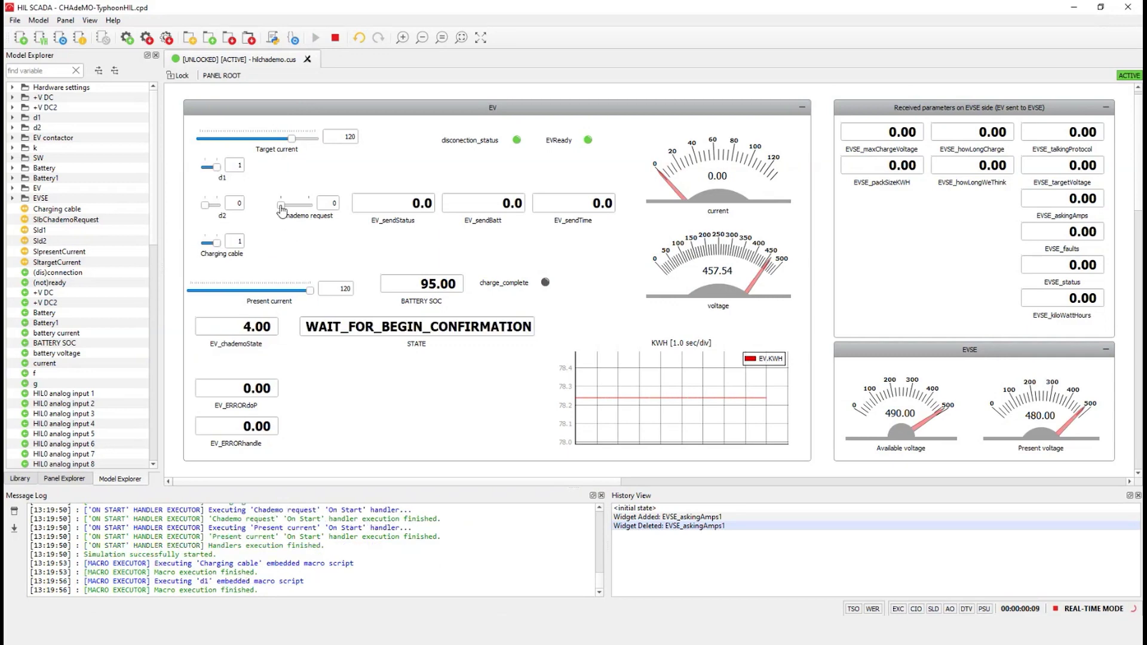
{"action": "left_click_drag", "start_coordinate": [281, 205], "coordinate": [309, 205]}
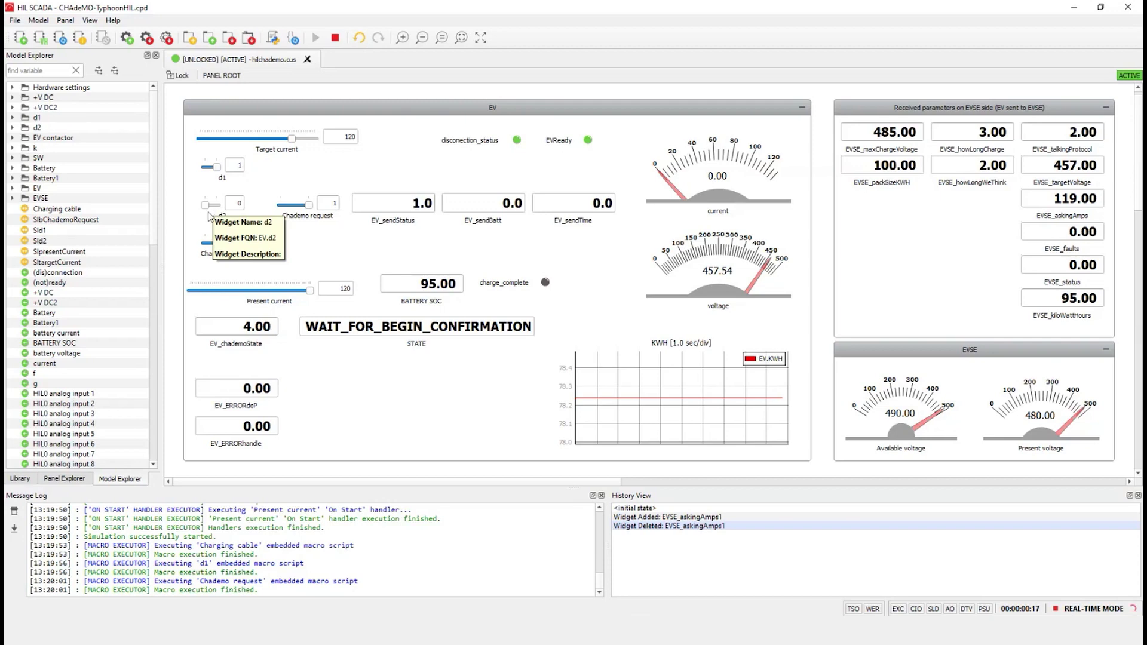
{"action": "left_click_drag", "start_coordinate": [208, 211], "coordinate": [217, 209]}
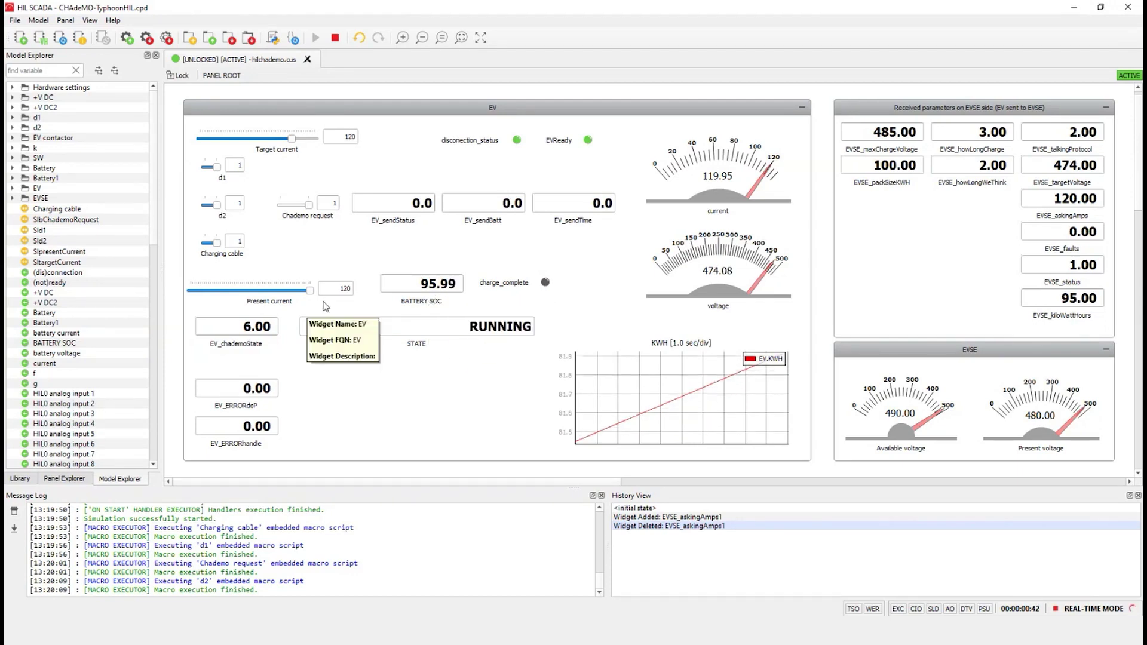
Lower the present current to 52 and the target current to about 68
{"action": "mouse_move", "coordinate": [309, 291]}
{"action": "left_mouse_down"}
{"action": "mouse_move", "coordinate": [242, 291]}
{"action": "mouse_move", "coordinate": [309, 291]}
{"action": "left_mouse_up"}
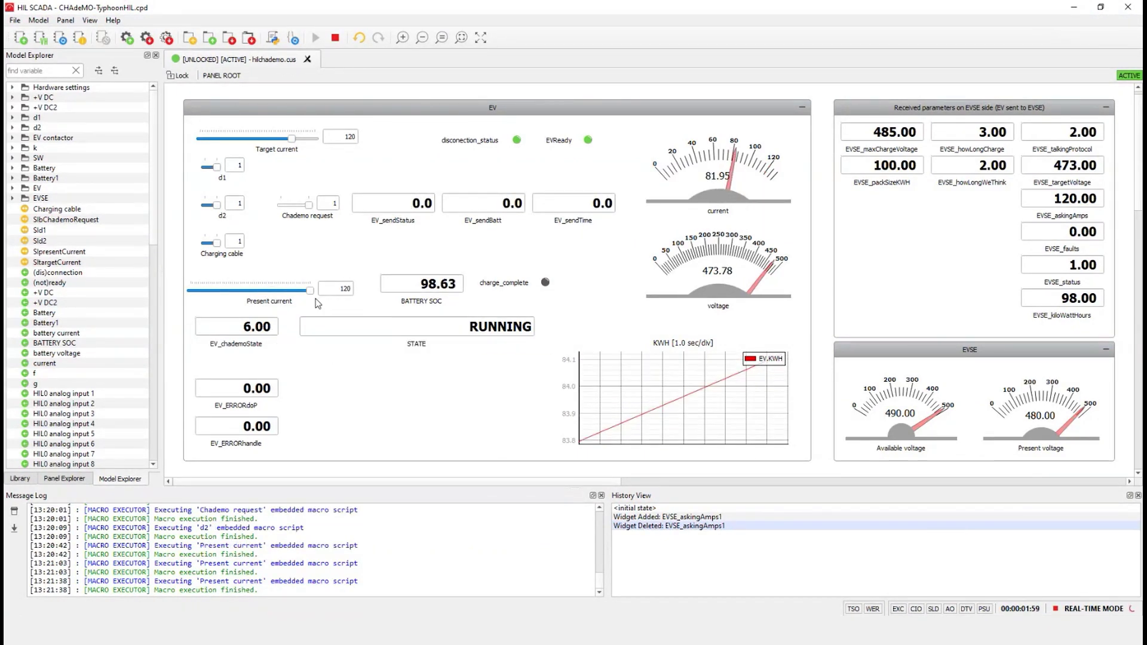
{"action": "left_click_drag", "start_coordinate": [291, 138], "coordinate": [252, 154]}
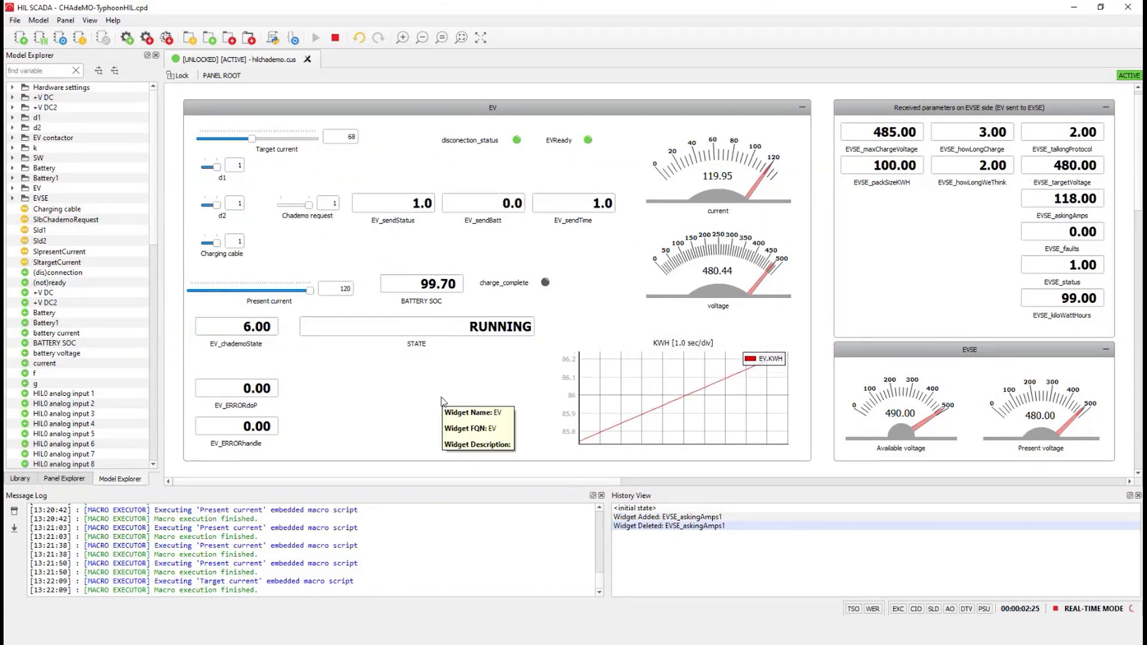